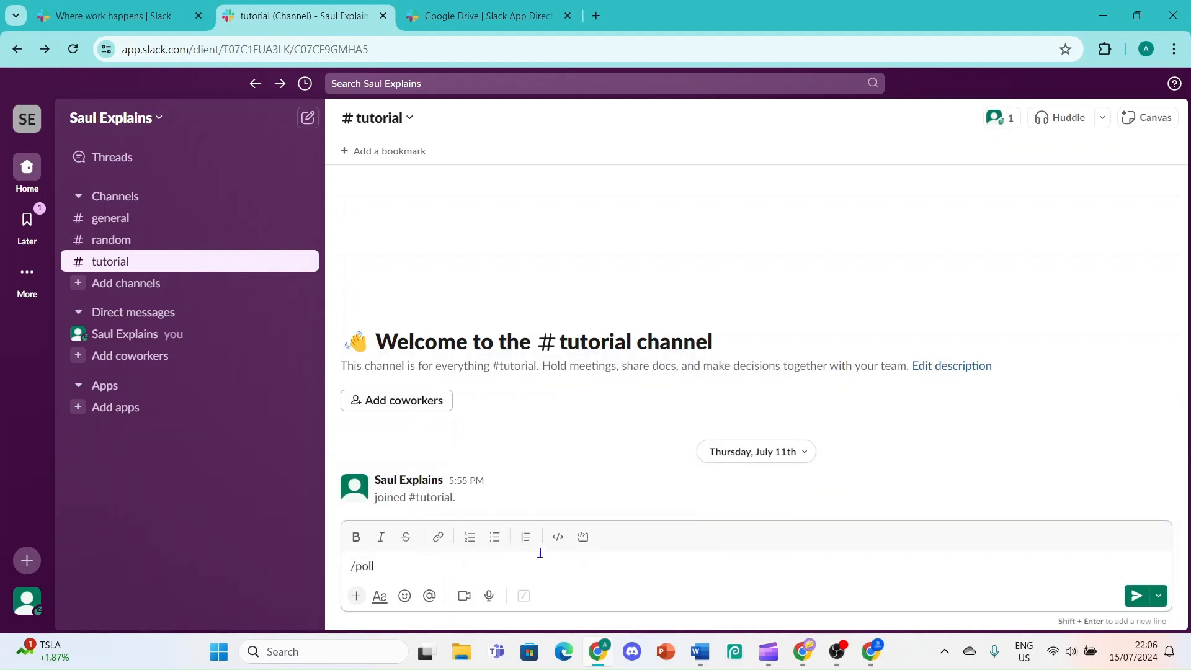
Clear the message box and browse the Automations Apps page to find Simple Poll
key("BackSpace")
key("BackSpace")
key("BackSpace")
key("BackSpace")
key("BackSpace")
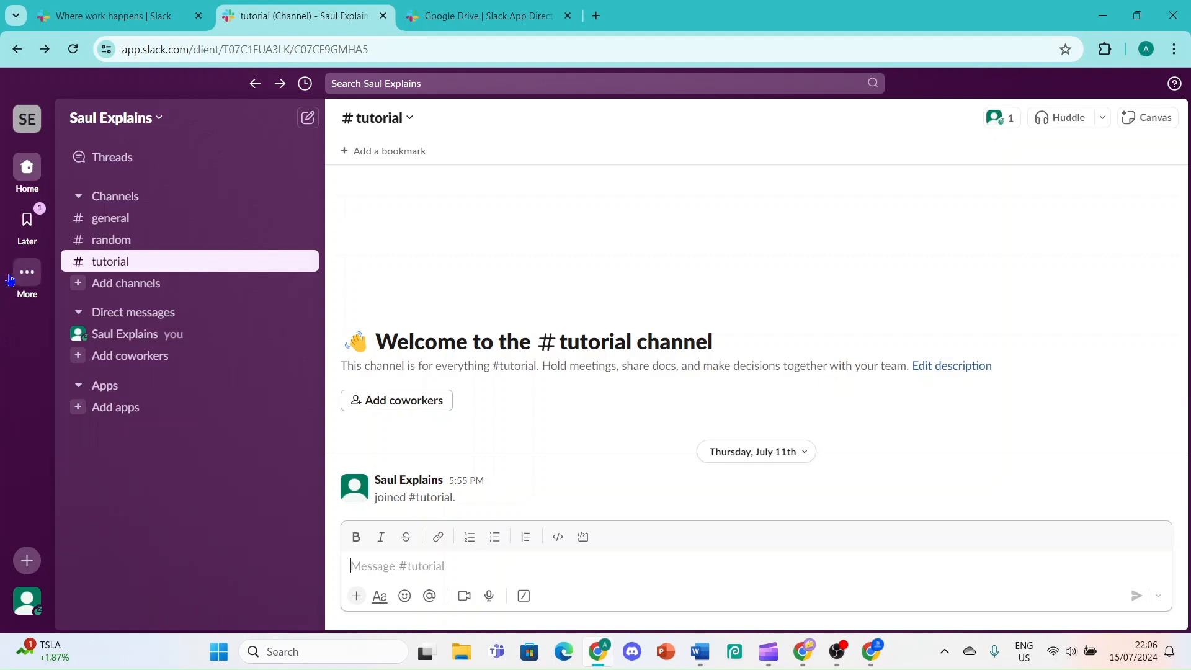
mouse_move(30, 280)
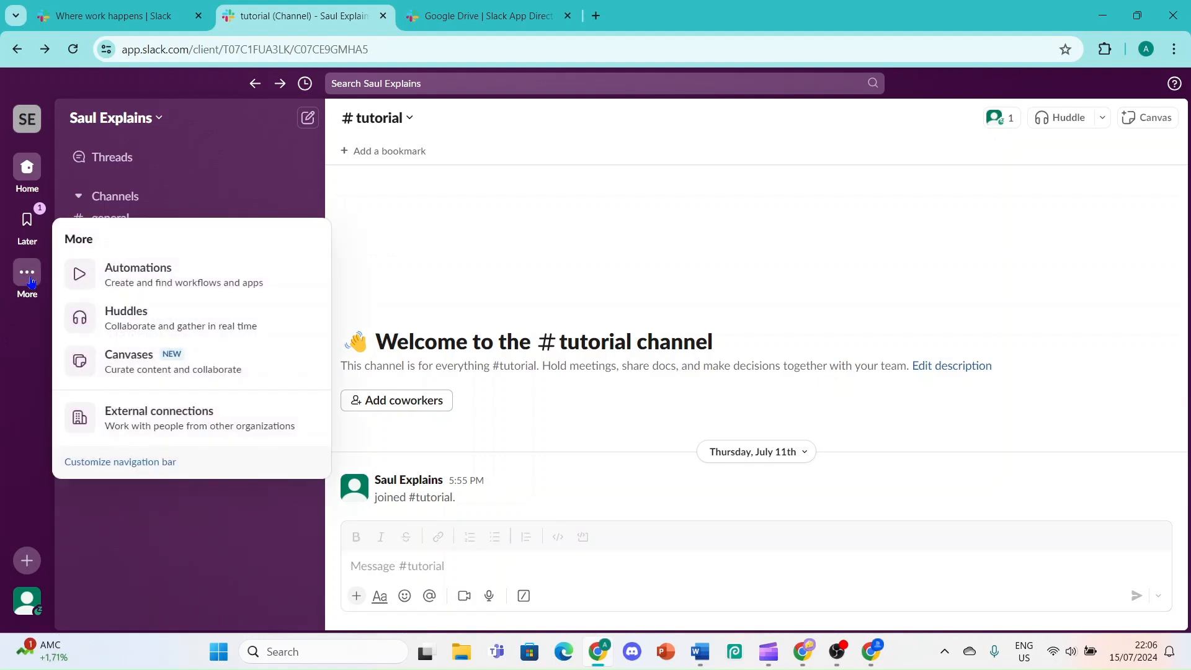
left_click(107, 271)
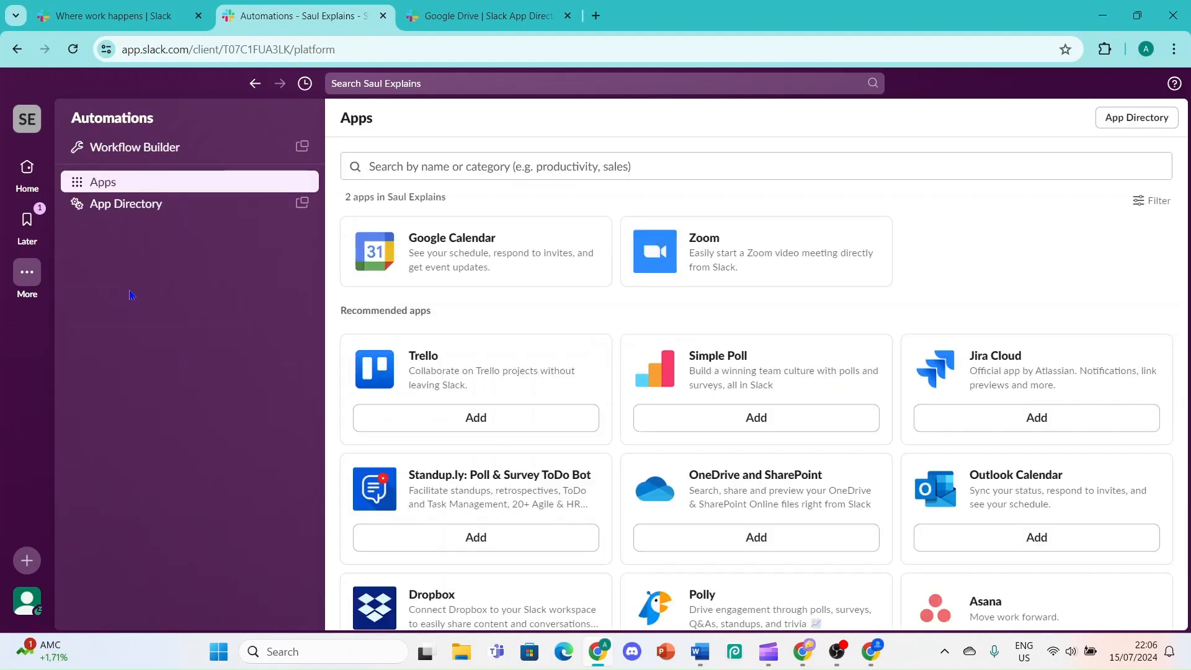
left_click_drag(658, 386, 697, 375)
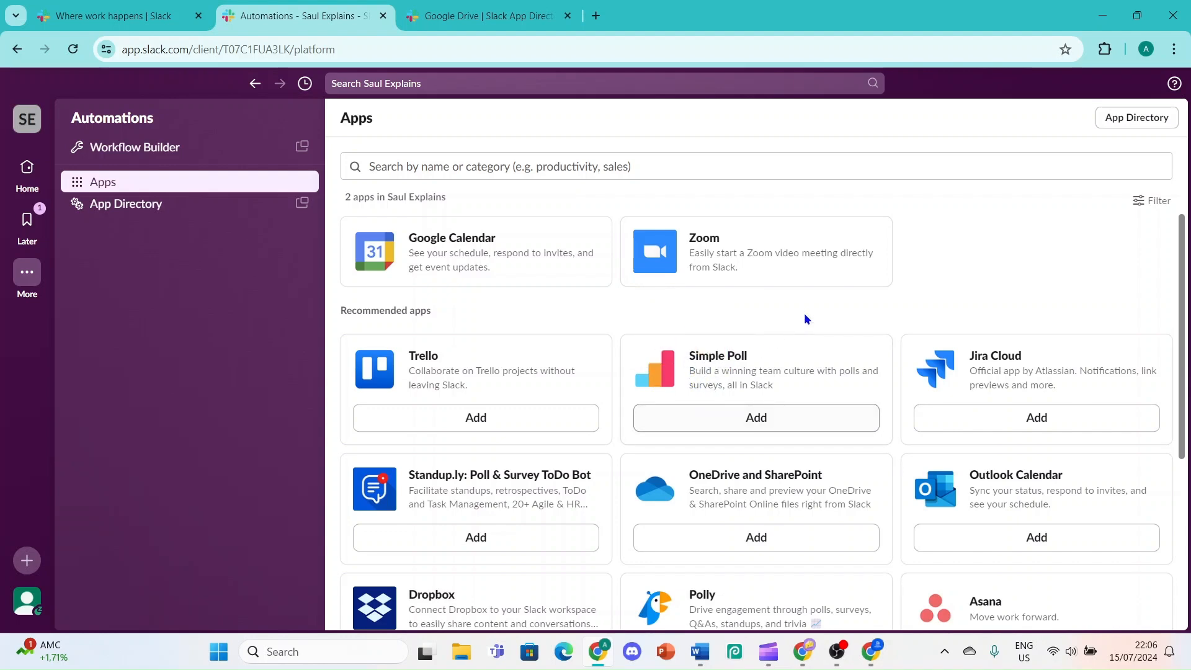
scroll(805, 319, "down", 2)
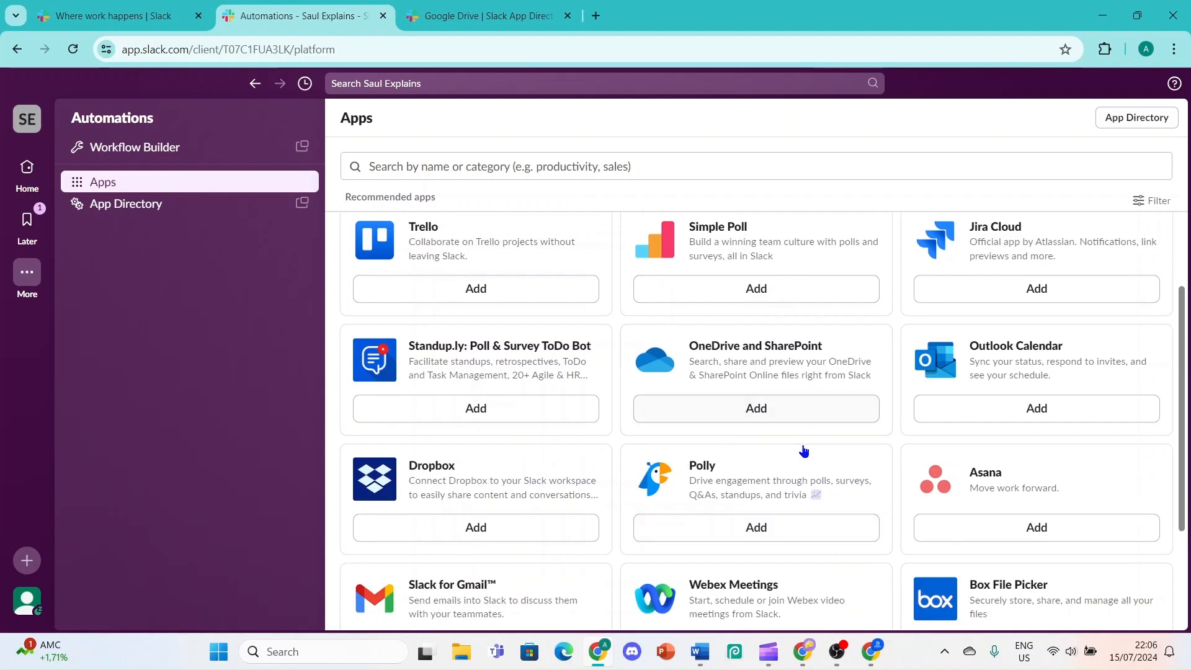
scroll(738, 310, "up", 2)
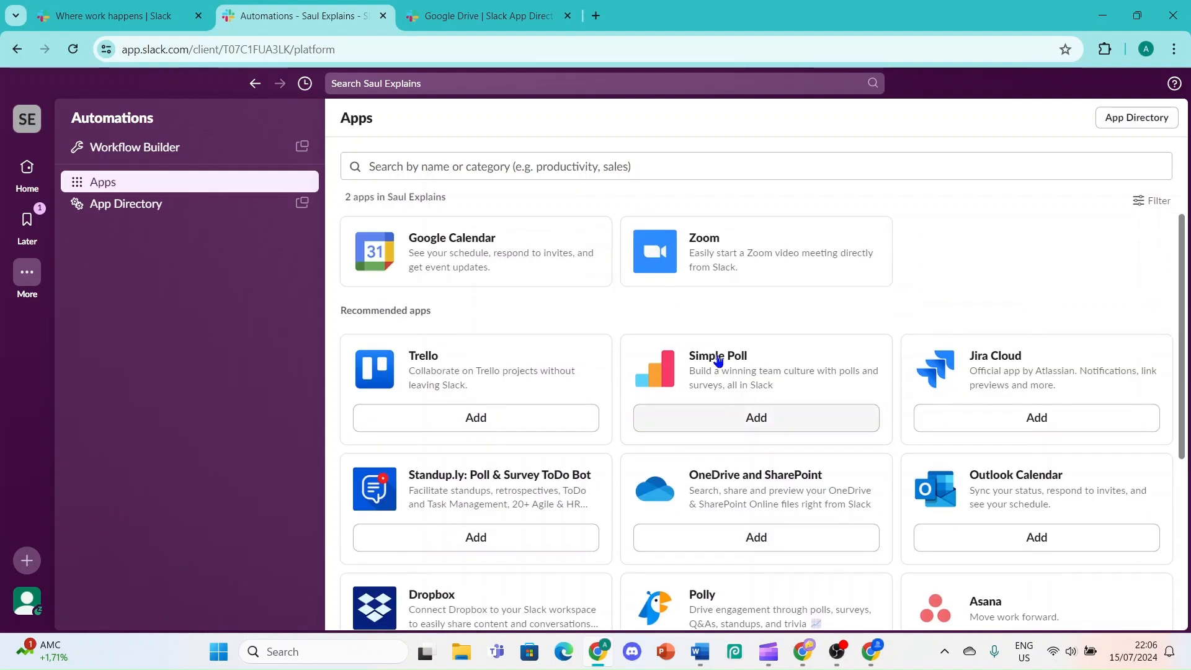
Add Simple Poll from its card, then choose Add to Slack on its App Directory page
left_click(756, 425)
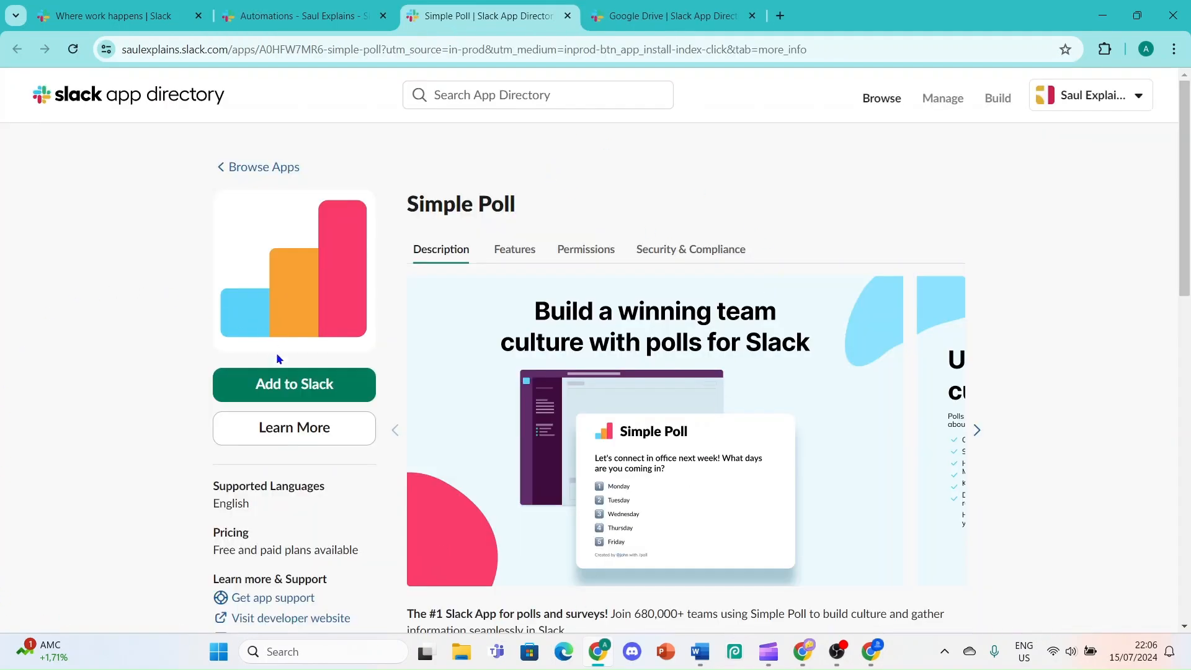
left_click(273, 382)
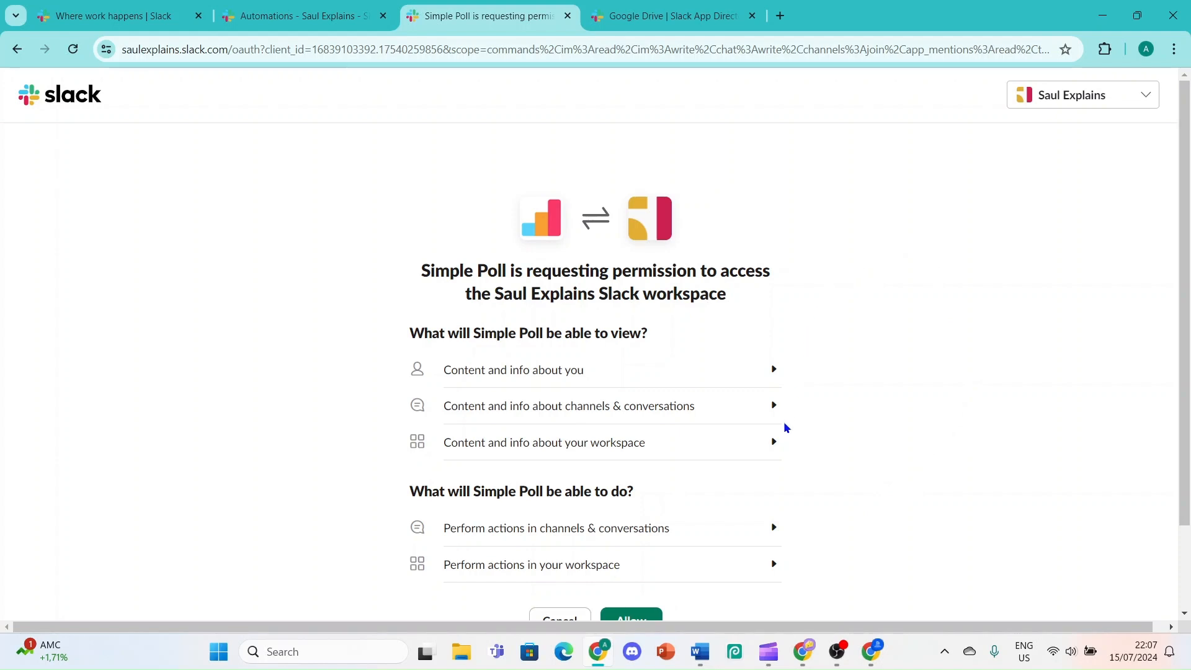
left_click(774, 407)
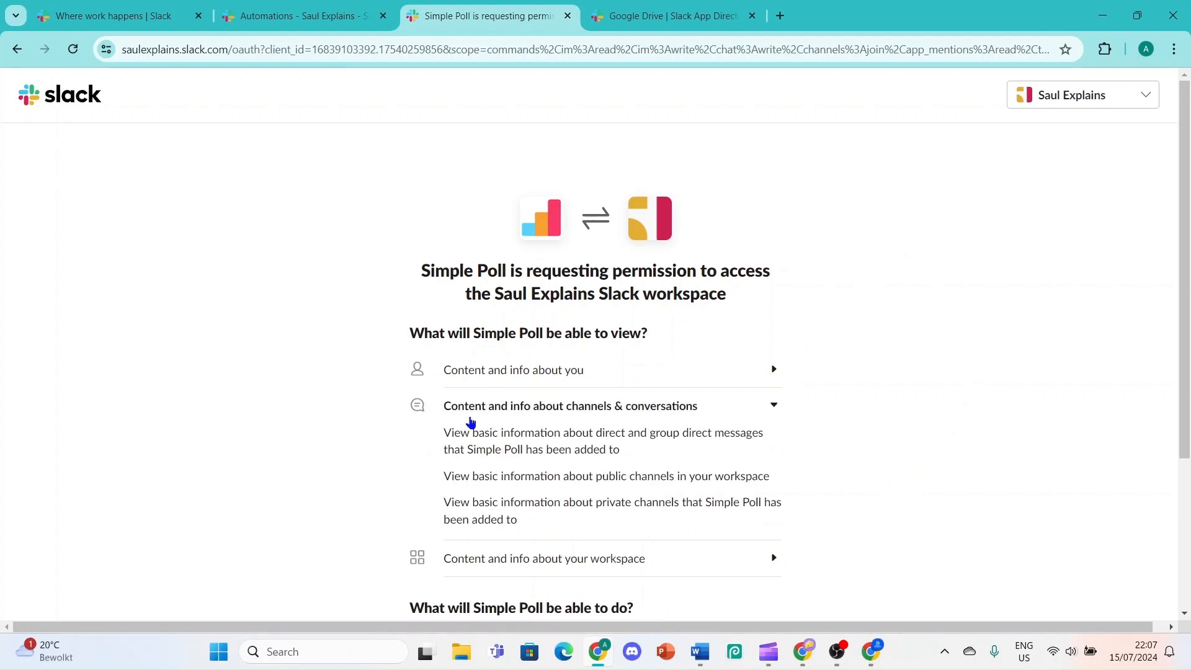
left_click_drag(444, 449, 503, 514)
left_click(780, 471)
left_click(774, 405)
scroll(790, 346, "down", 2)
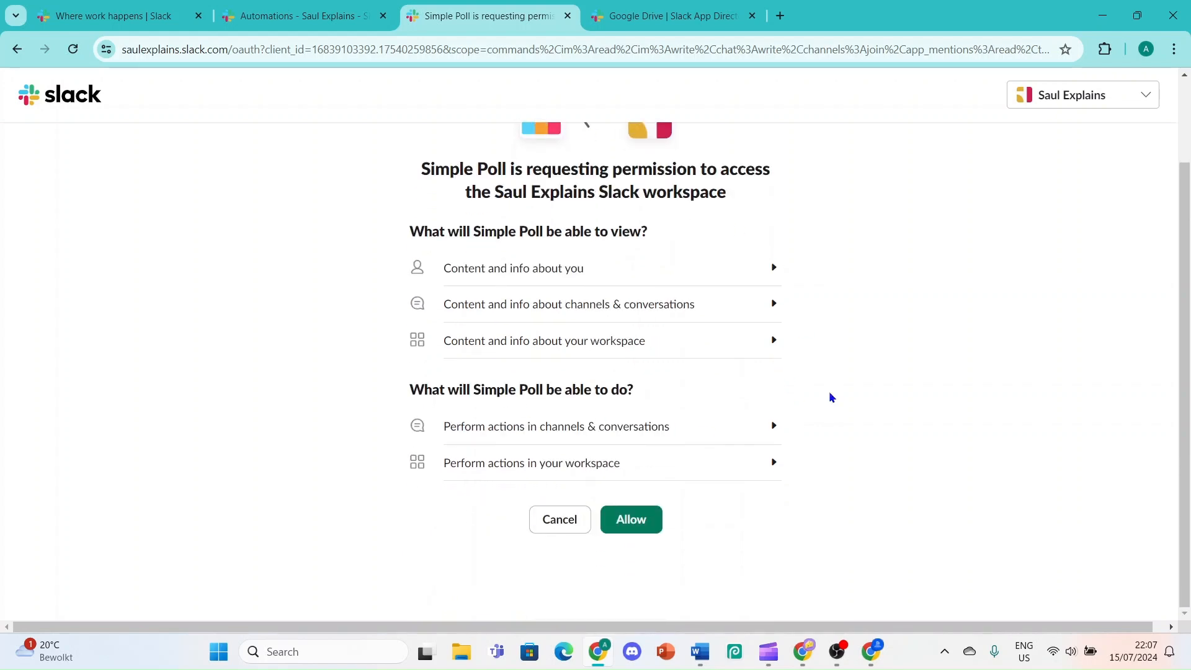
left_click(639, 524)
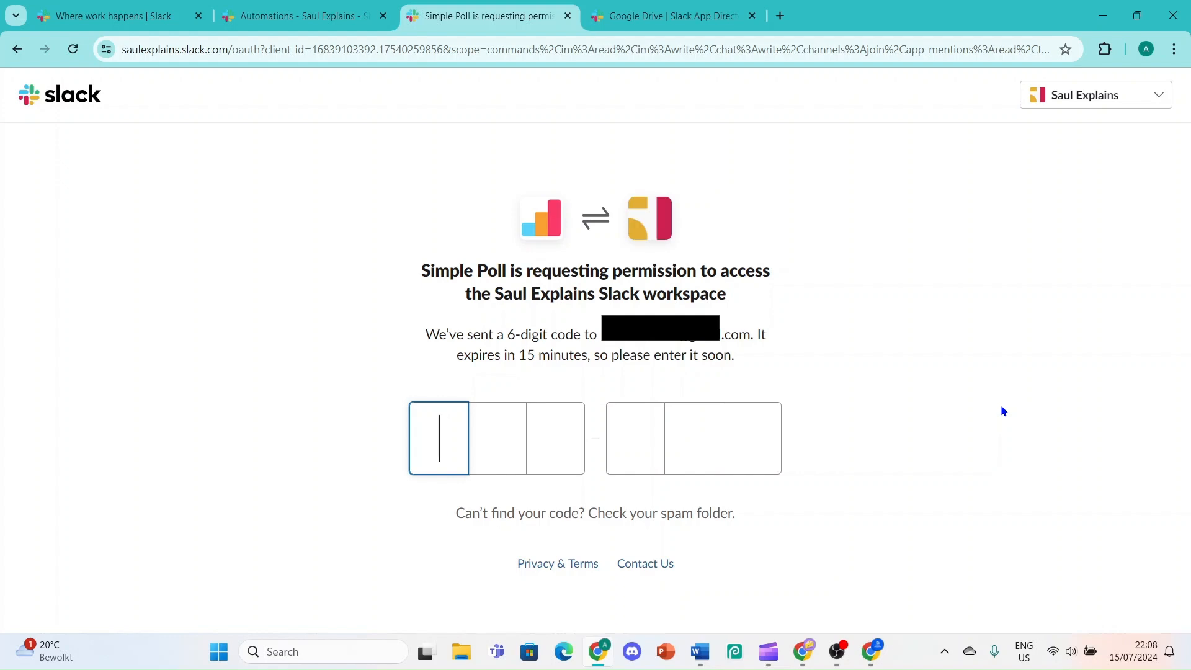
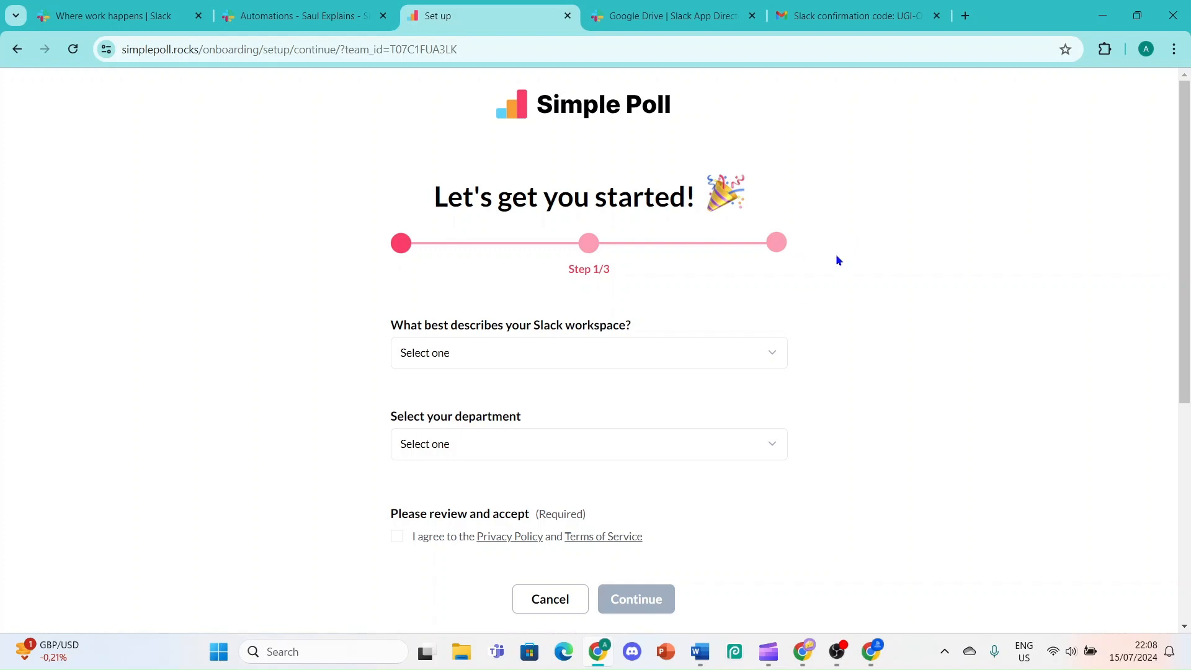
Set the workspace type to Company and the department to Marketing
left_click(594, 357)
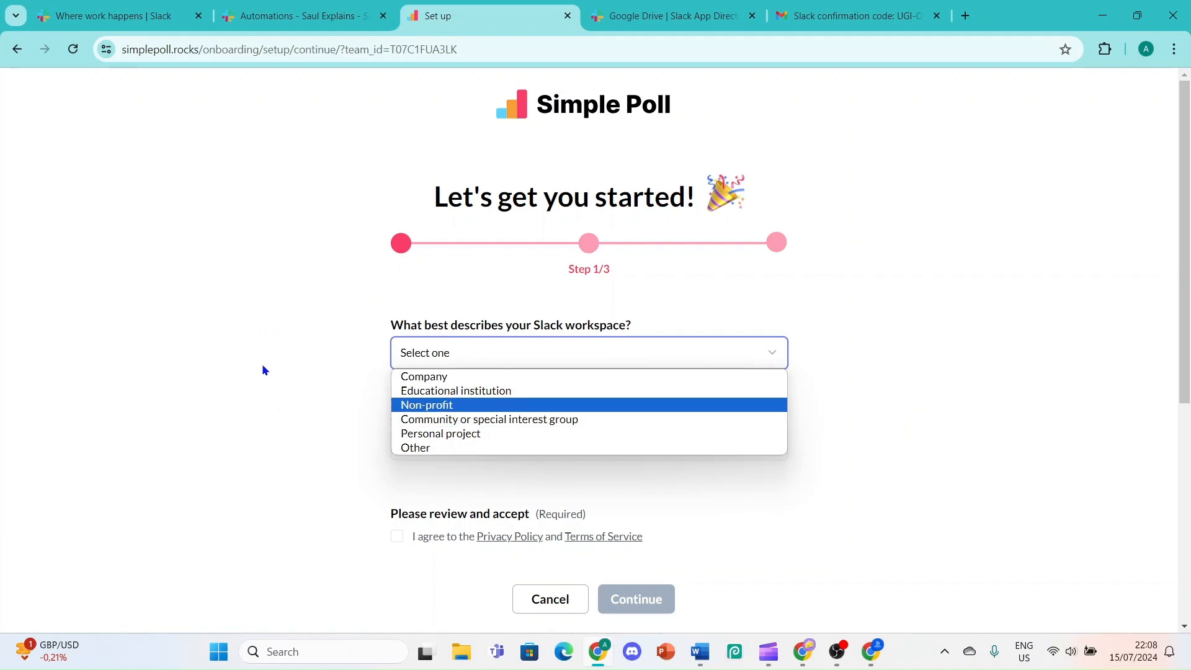
left_click(435, 379)
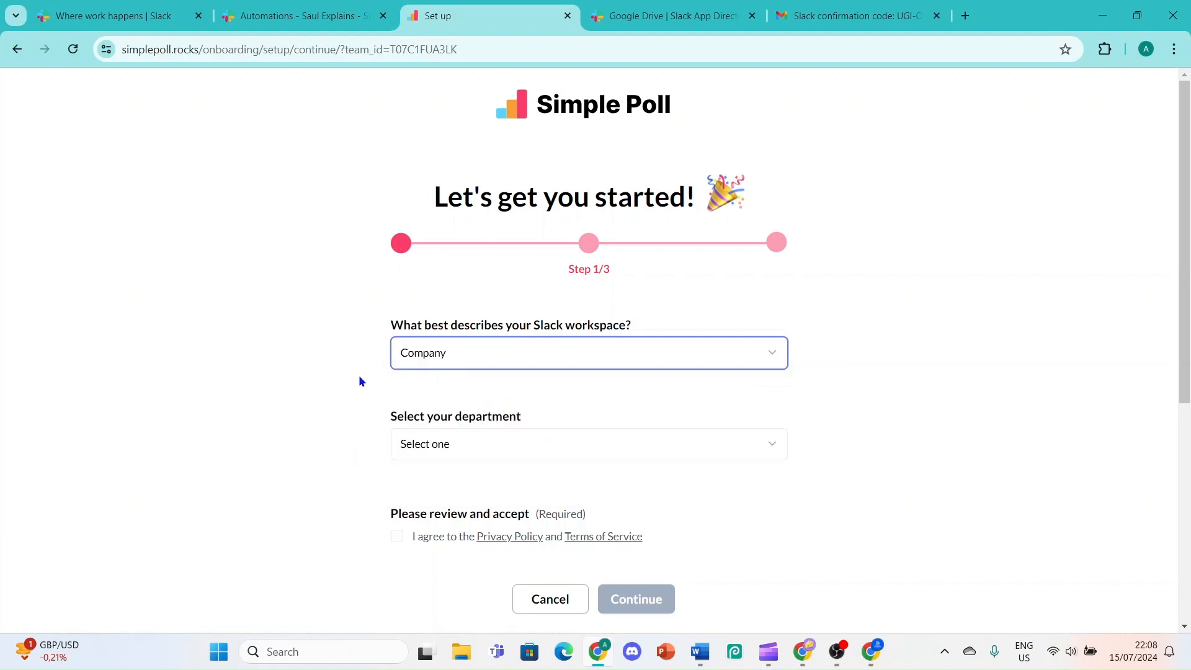
left_click(530, 444)
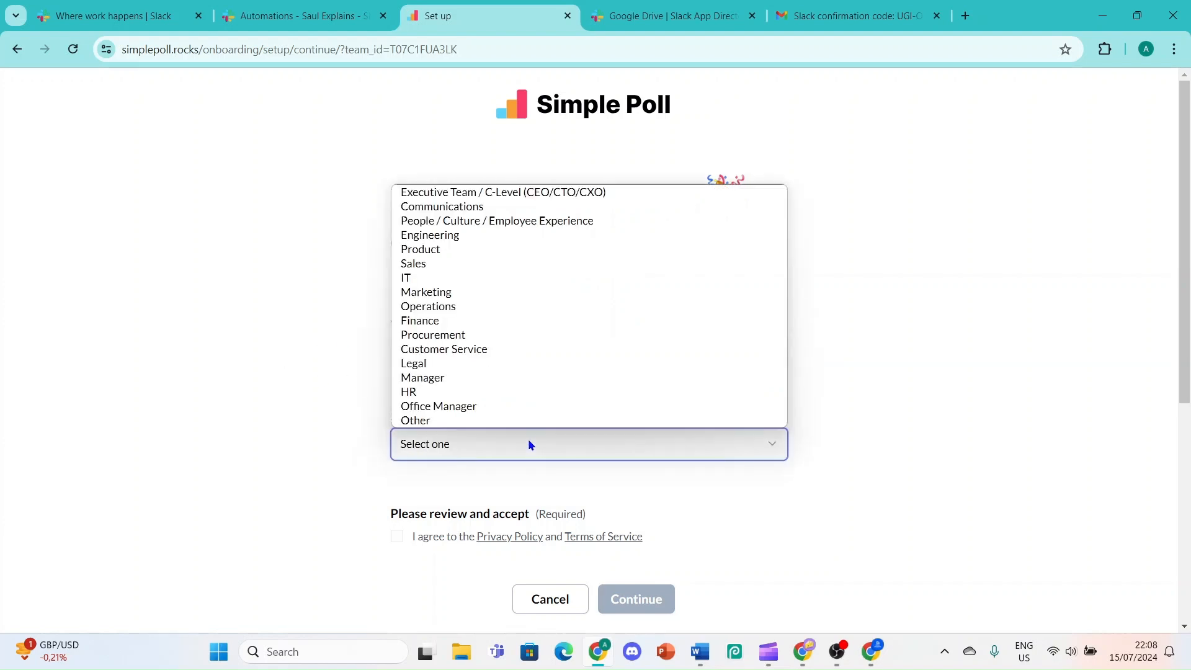
left_click(513, 377)
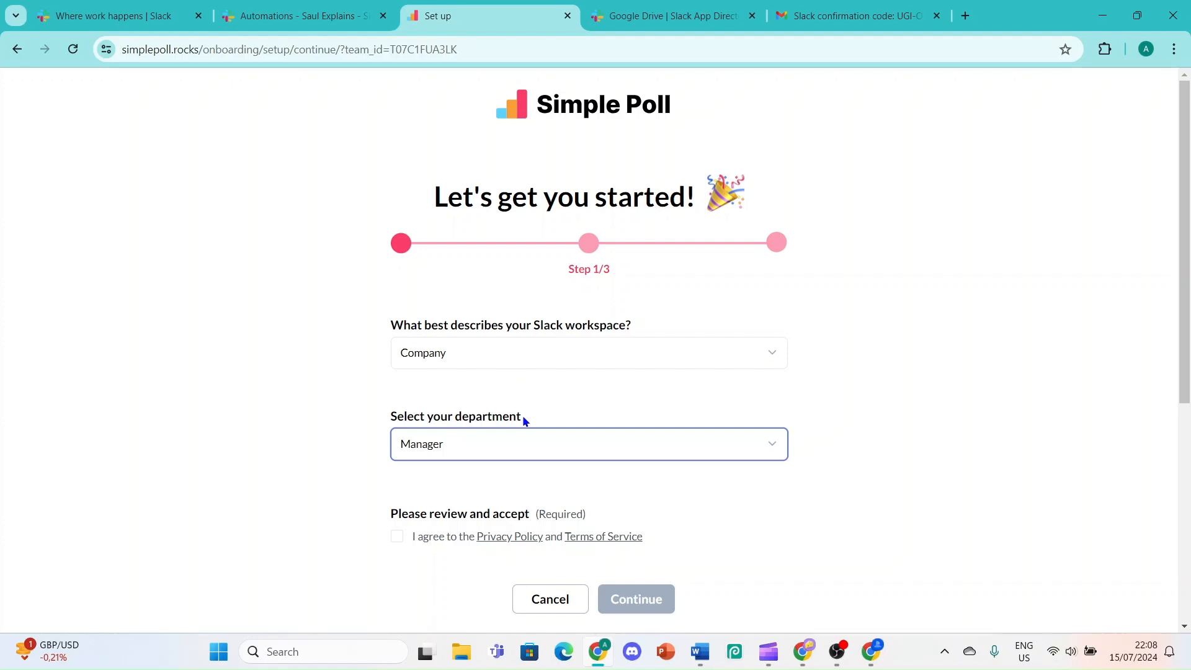
left_click(520, 441)
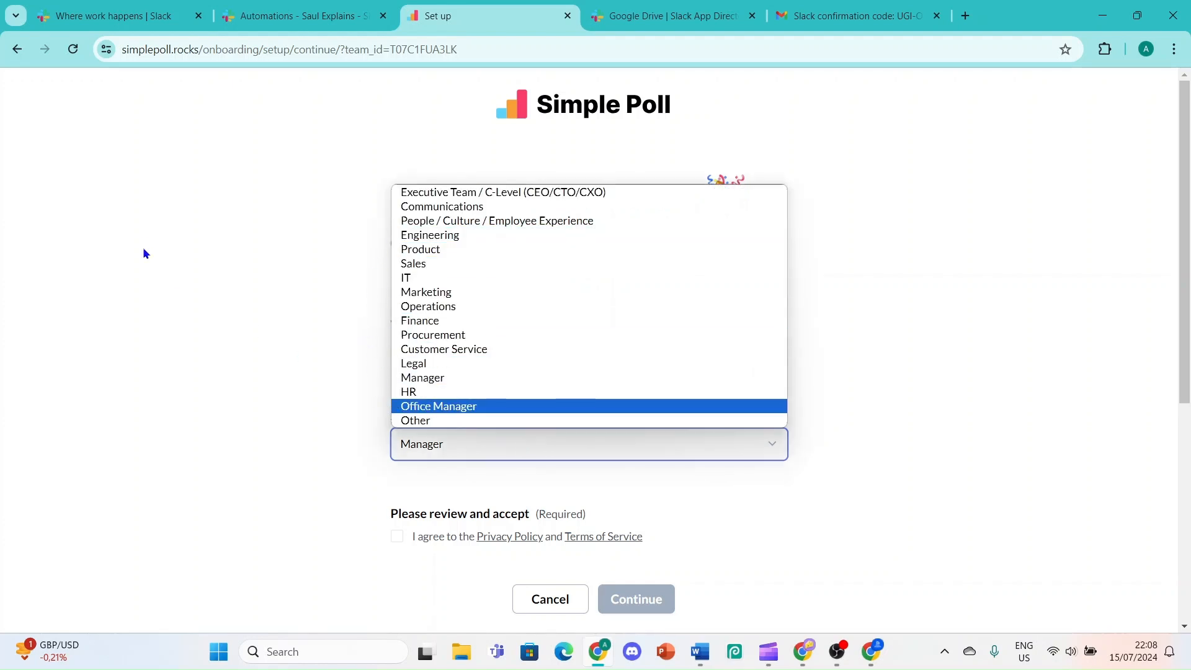
left_click(439, 292)
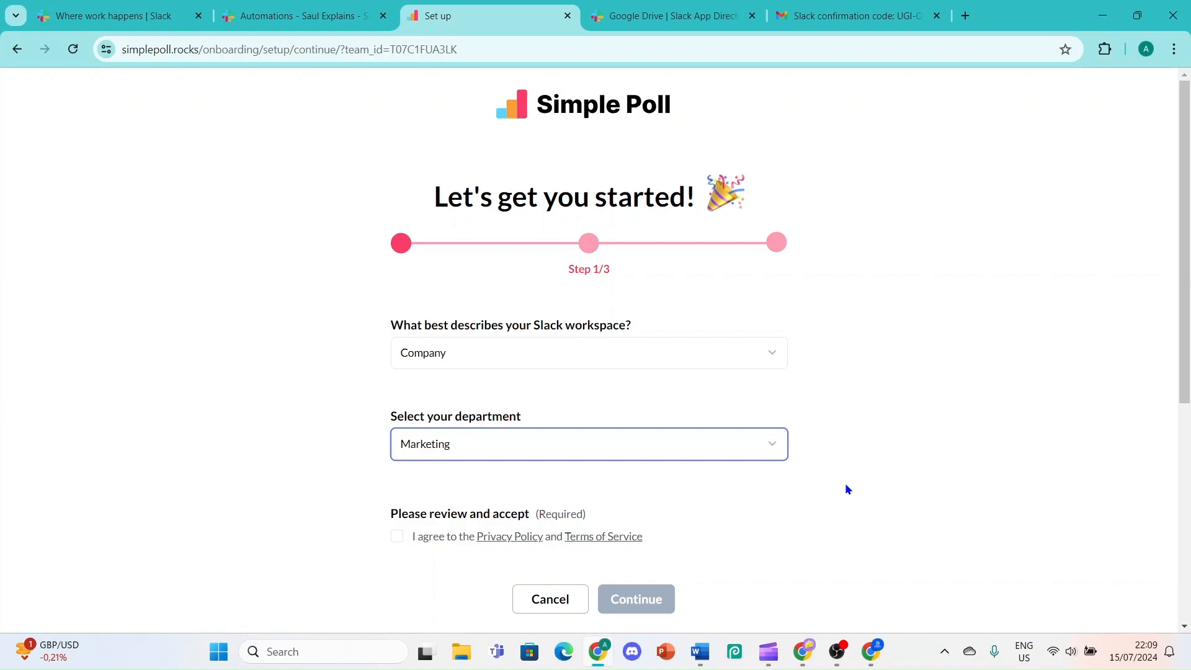
Read the Privacy Policy and Terms of Service in new tabs, then return to setup
scroll(518, 472, "down", 2)
left_click(517, 411, "ctrl")
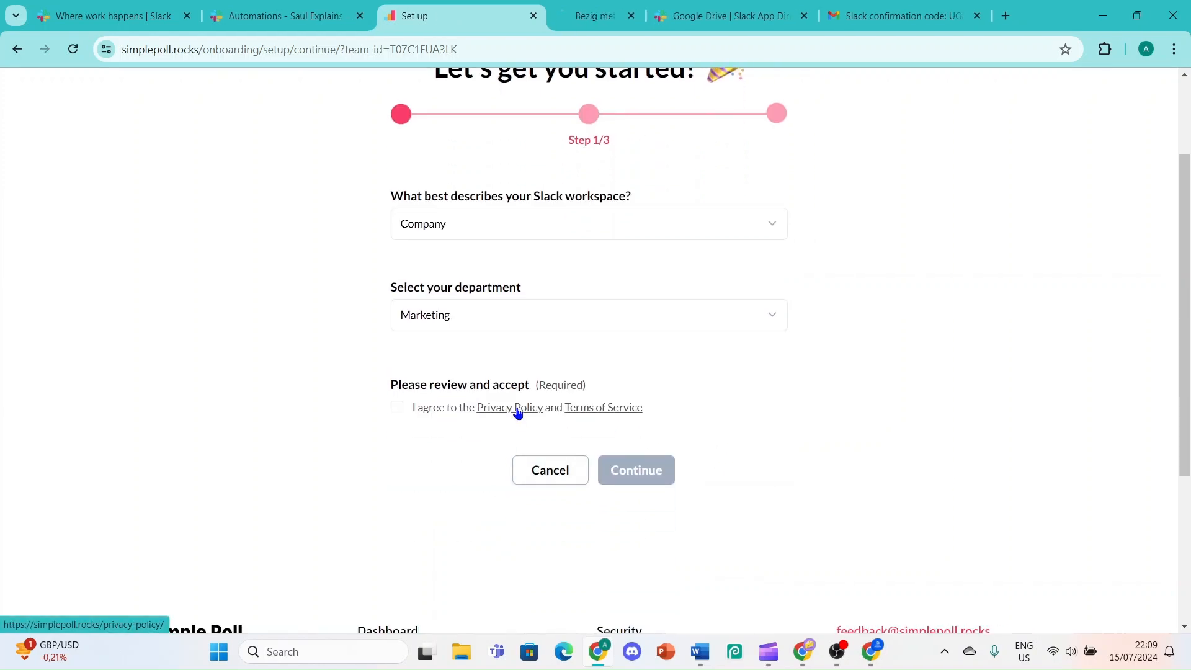
left_click(571, 407, "ctrl")
left_click(530, 6)
scroll(516, 441, "down", 20)
scroll(498, 401, "down", 10)
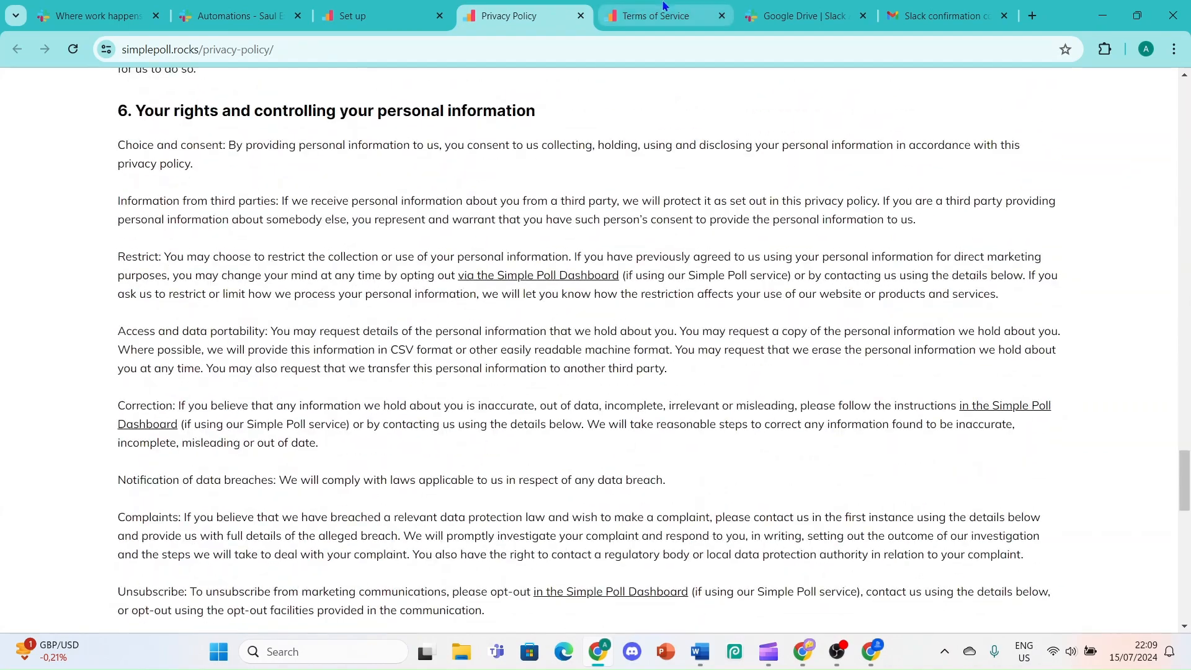
key("ctrl+Tab")
scroll(498, 402, "down", 20)
left_click(364, 7)
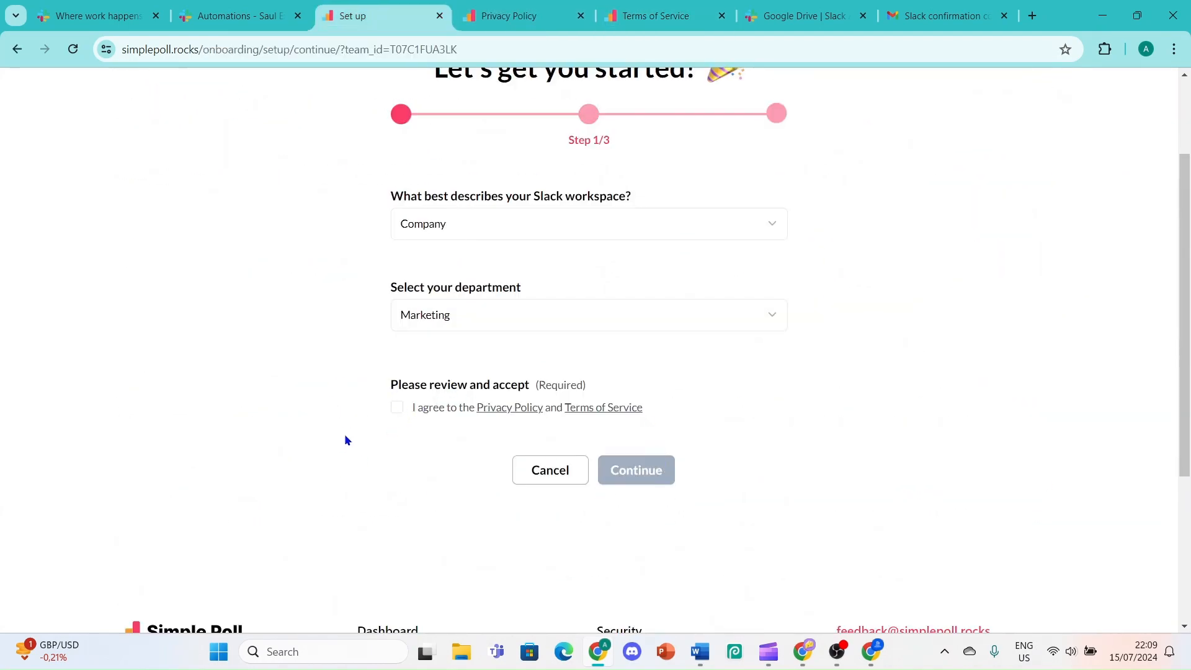
Agree to the terms, answer No to prior Simple Poll use, and continue into Slack
left_click(396, 408)
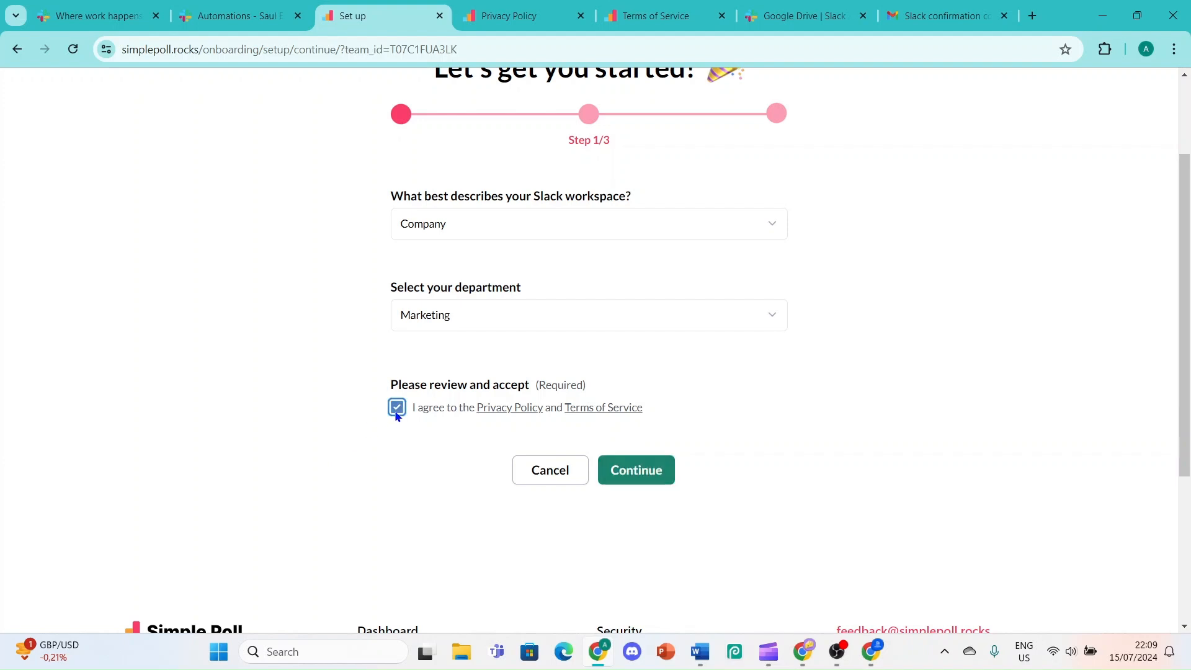
left_click(636, 470)
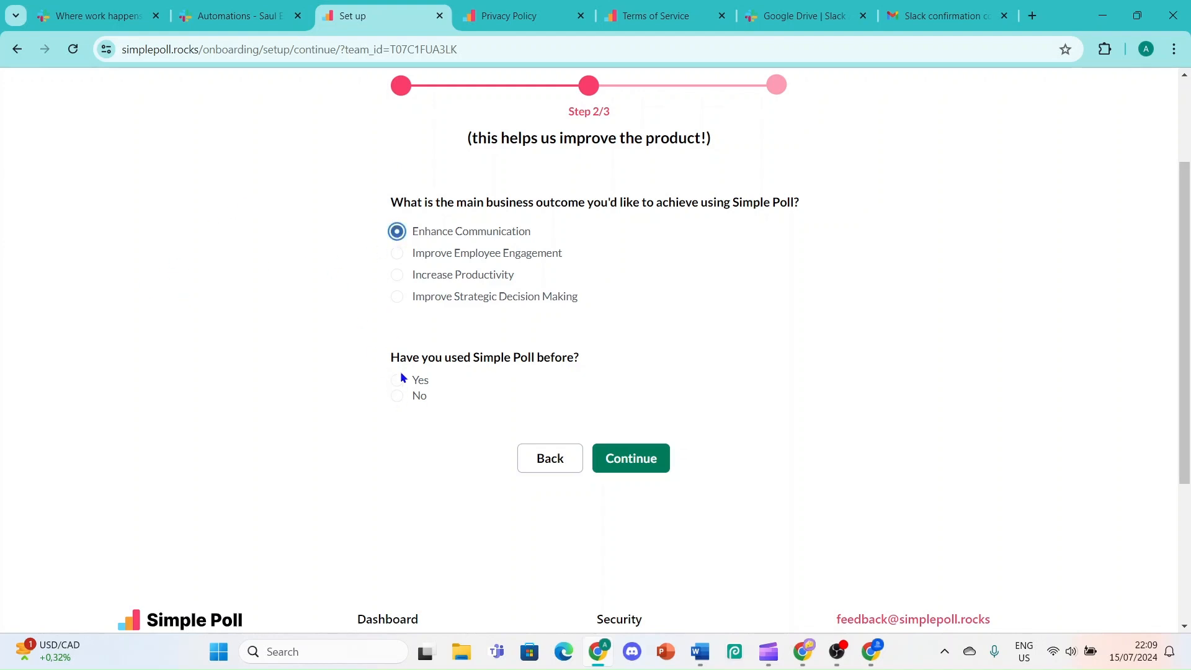
left_click(397, 396)
left_click(621, 462)
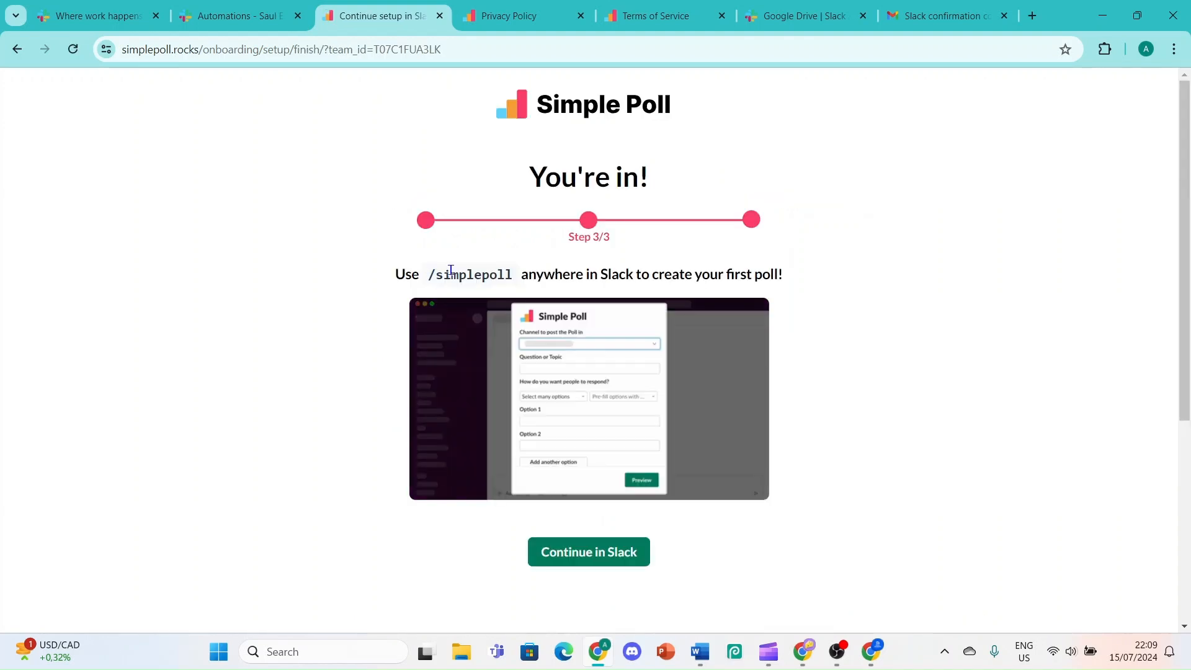
left_click(608, 556)
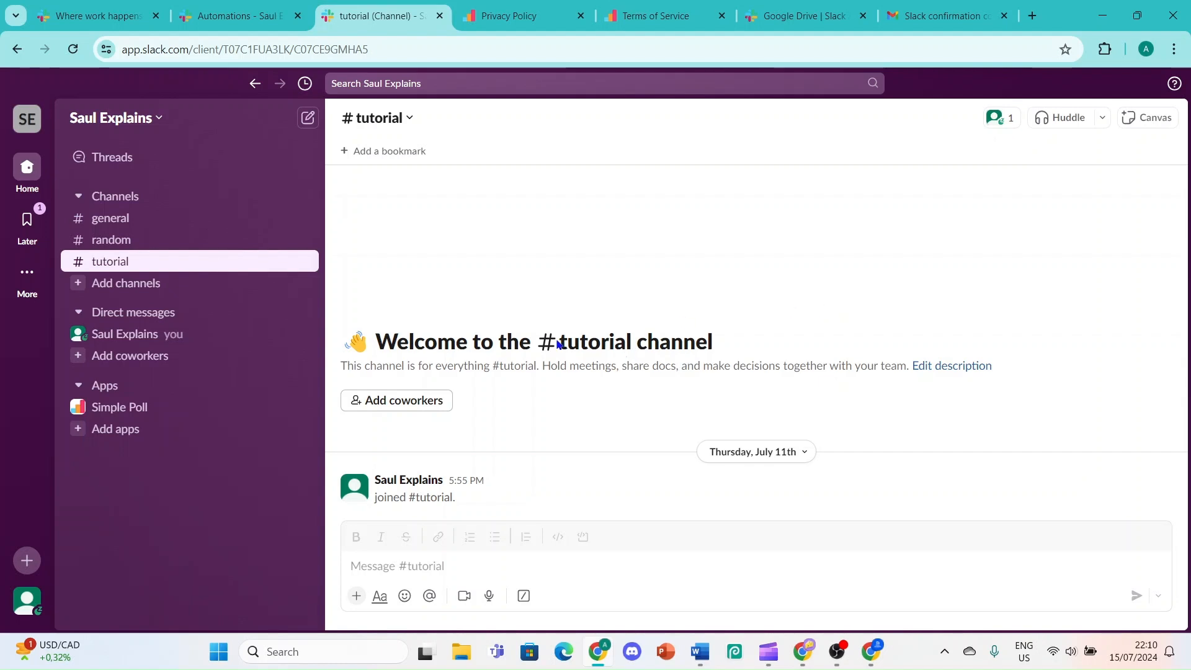
Type /simplepoll in the #tutorial message box and pick the Create poll shortcut
left_click(473, 566)
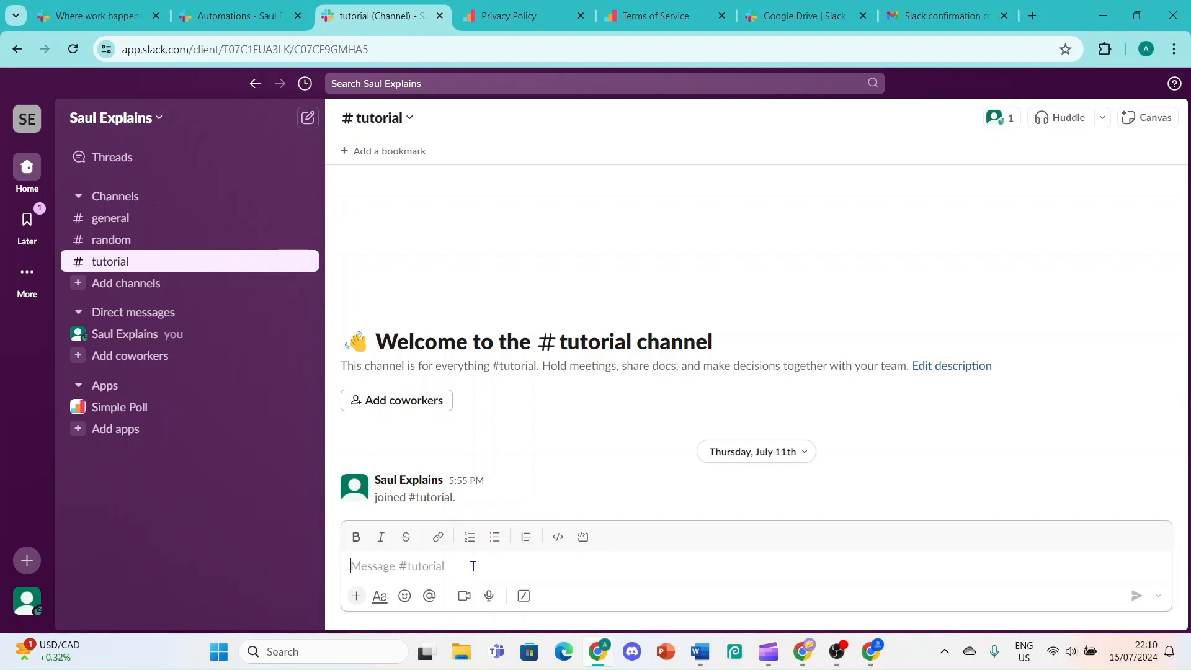
type("/s")
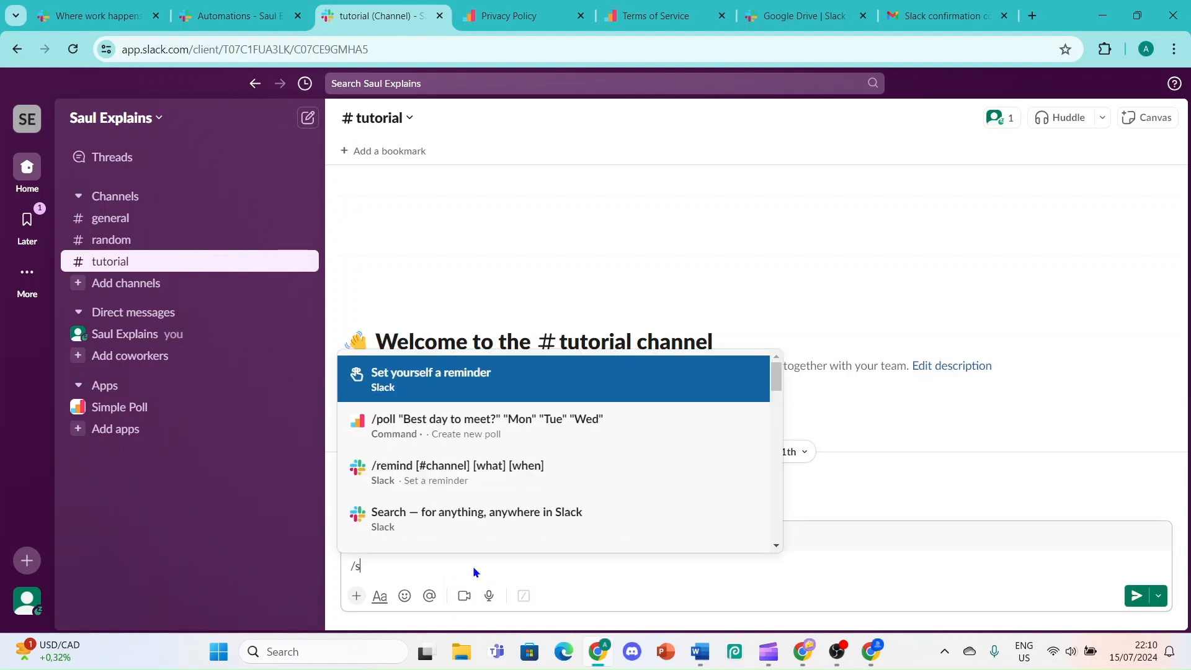
type("impl")
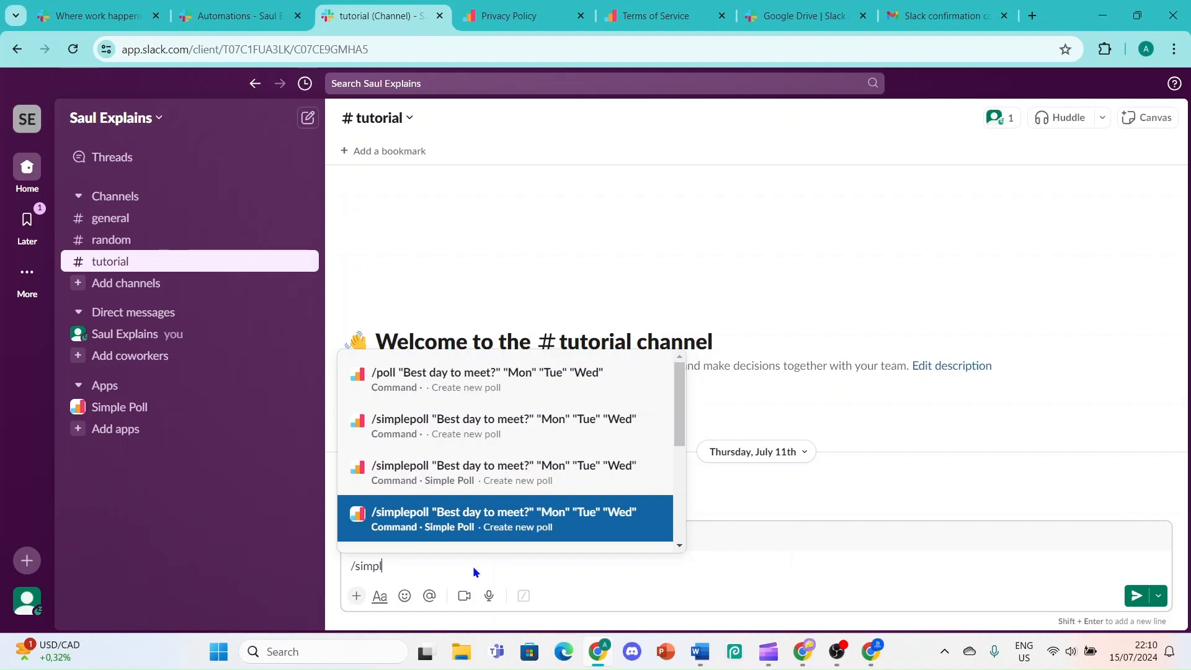
type("epoll")
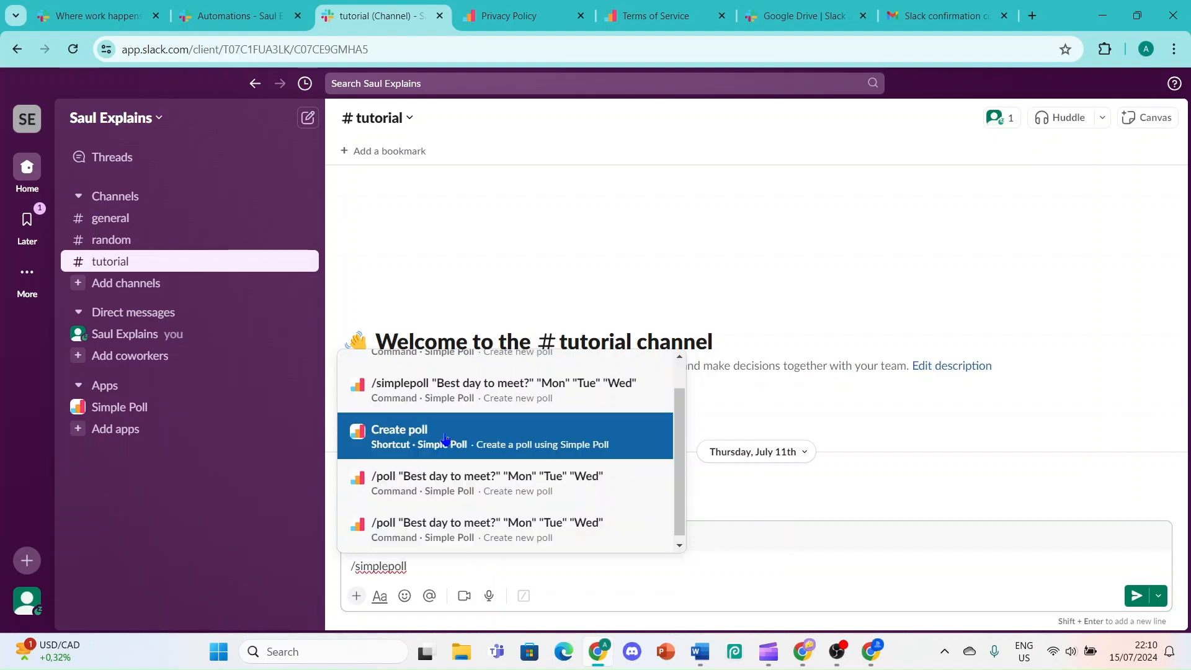
left_click(448, 434)
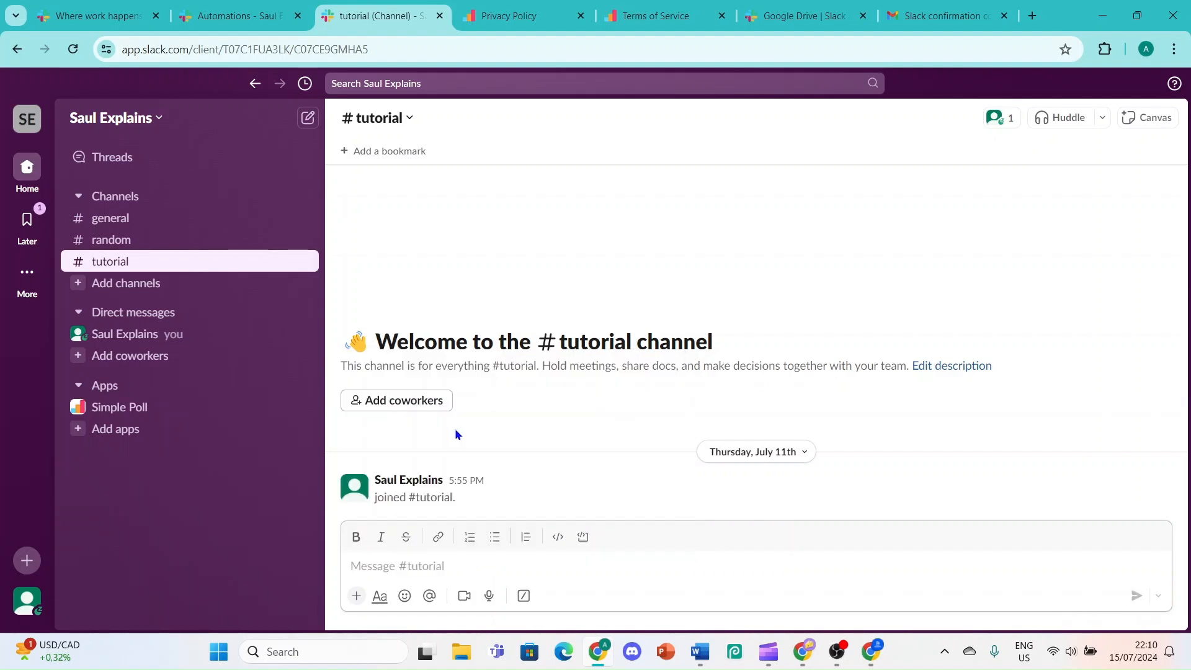
Enter the poll question 'jj' with two 'jnj' options, leaving pre-fill options unset
scroll(527, 403, "down", 10)
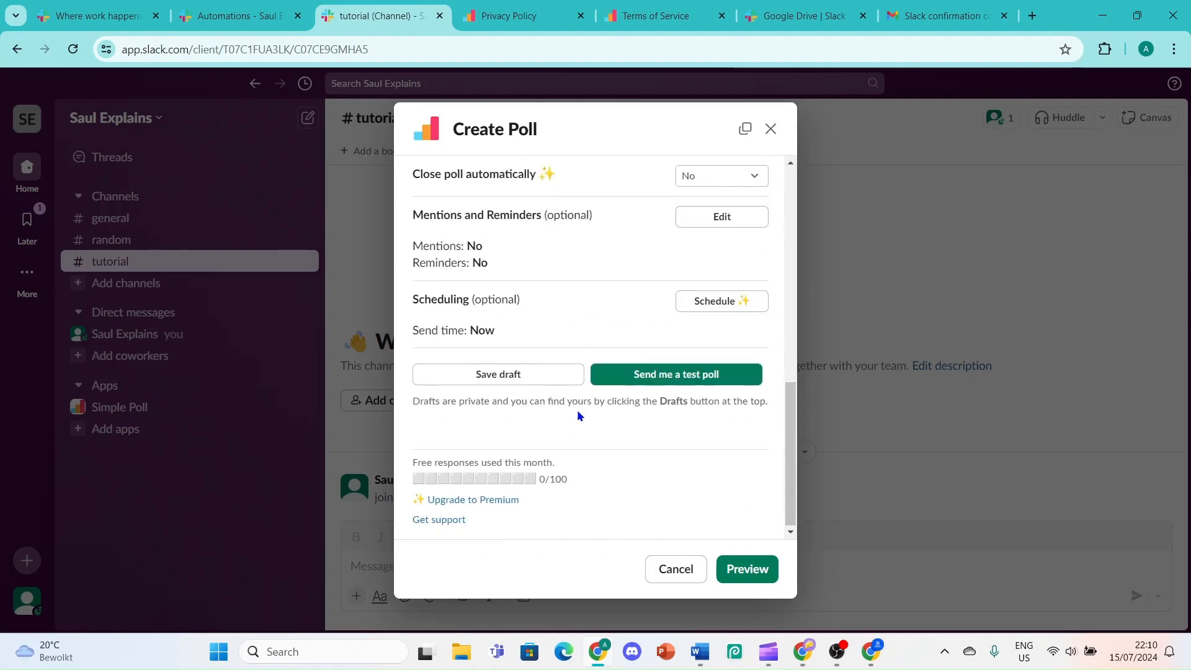
scroll(617, 444, "up", 10)
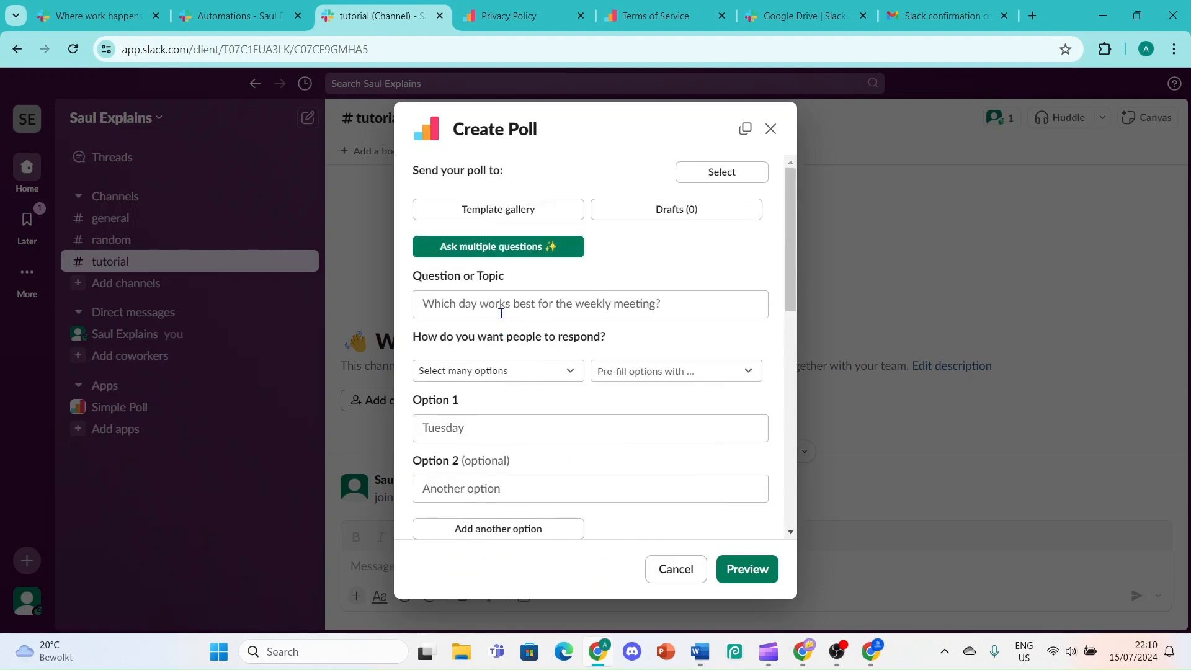
left_click(511, 300)
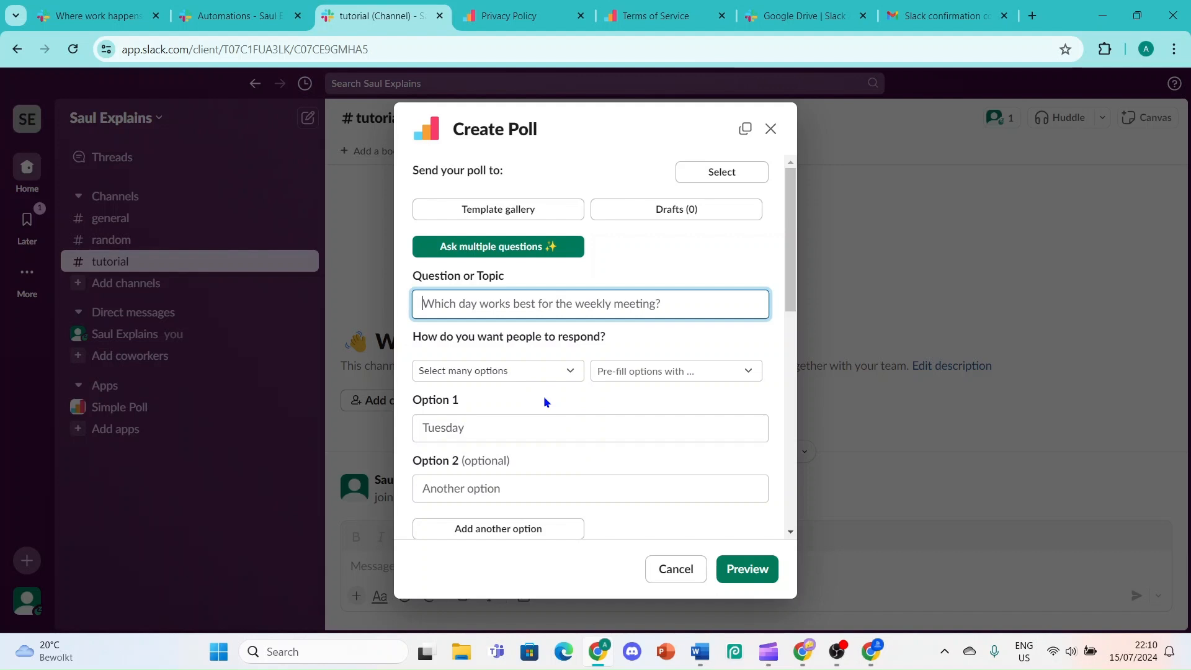
left_click(536, 380)
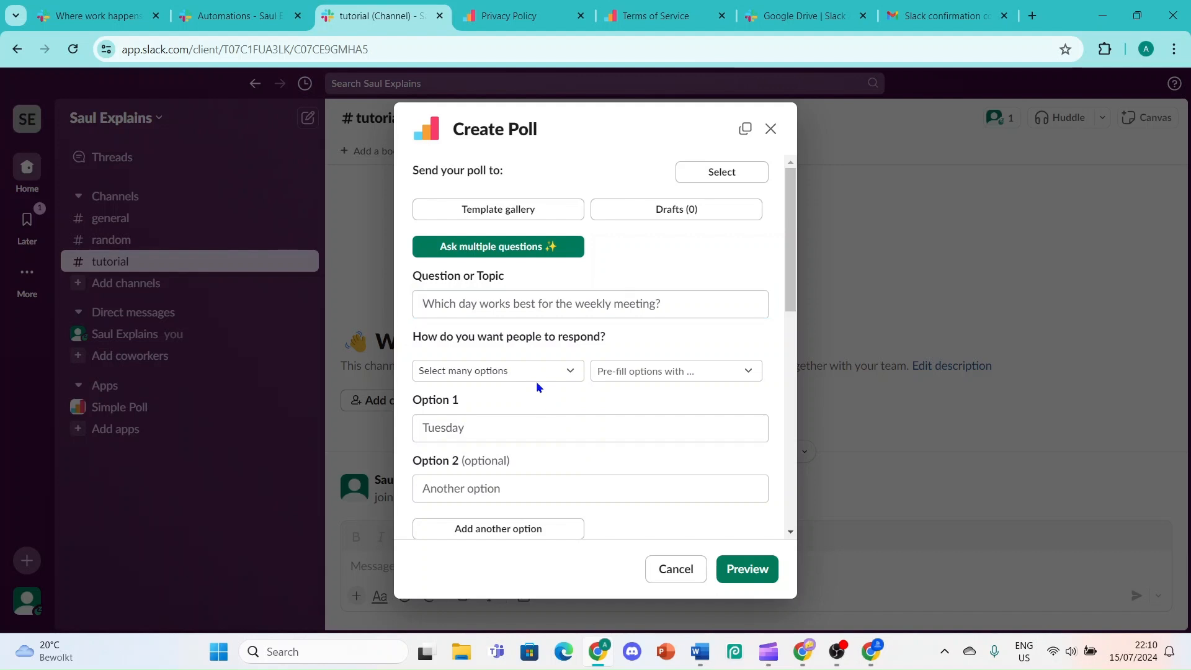
left_click(536, 377)
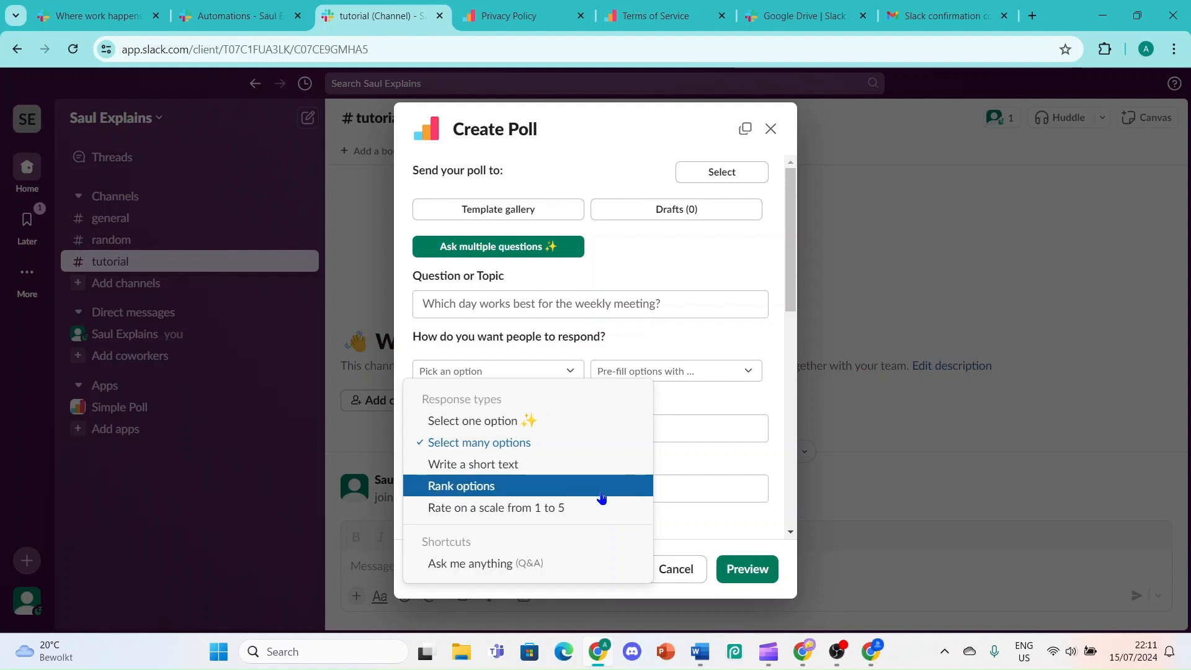
left_click(694, 370)
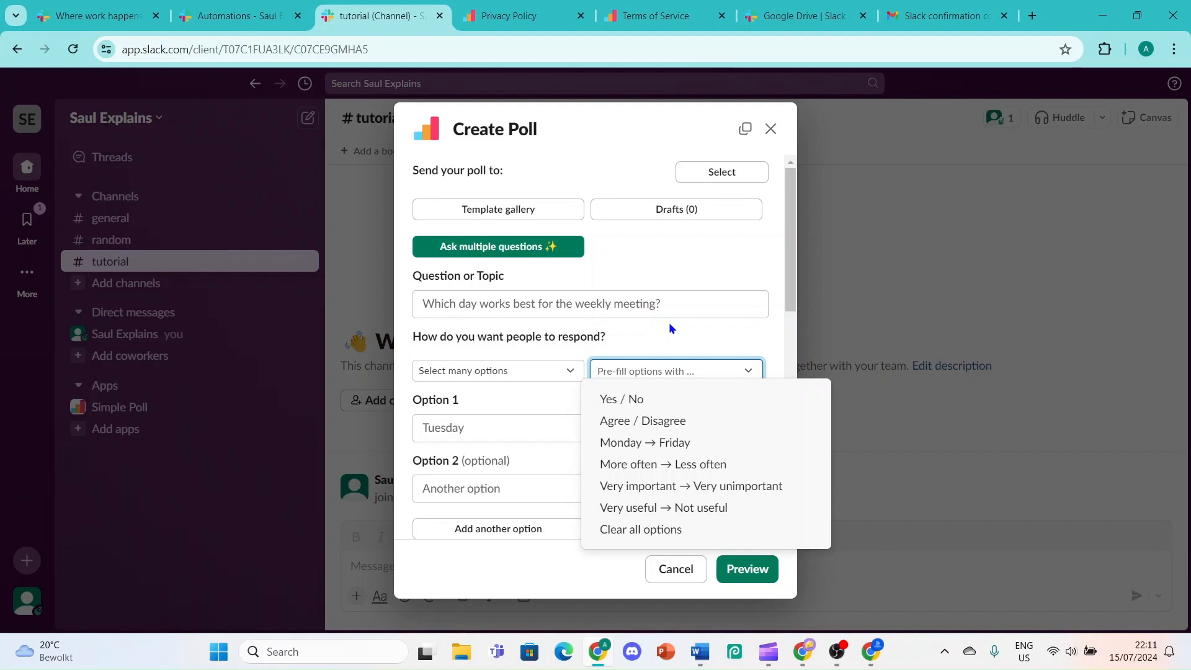
left_click(535, 404)
scroll(521, 436, "down", 5)
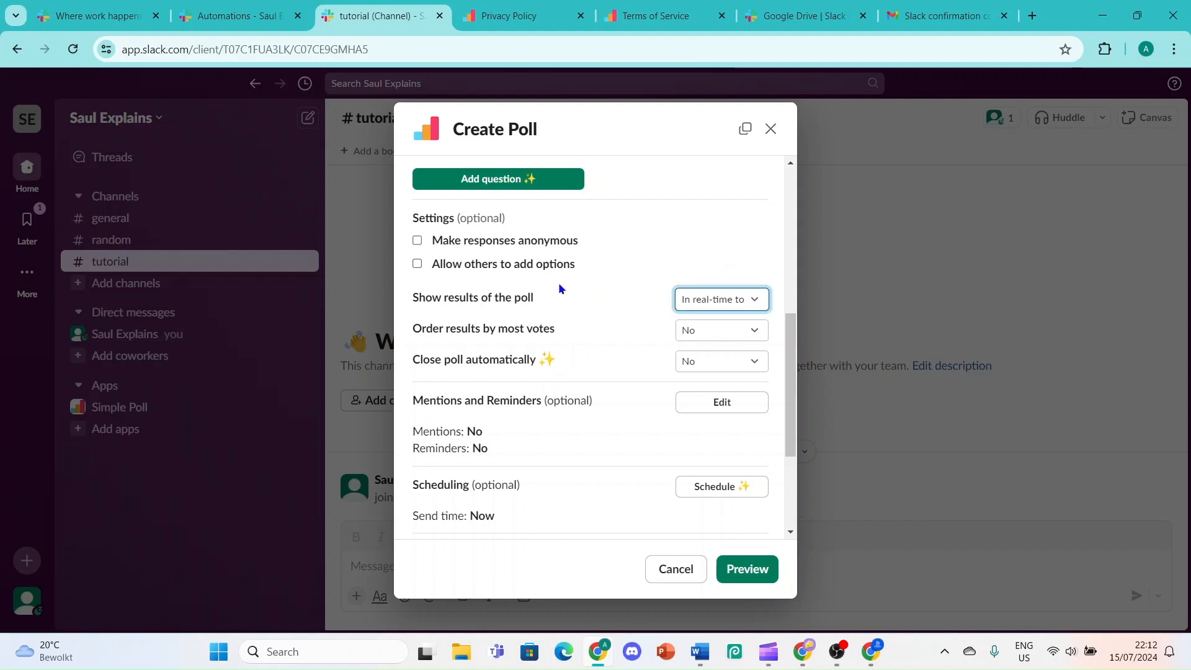
Keep results shown in real time and auto-close set to No, then preview the poll
left_click(707, 289)
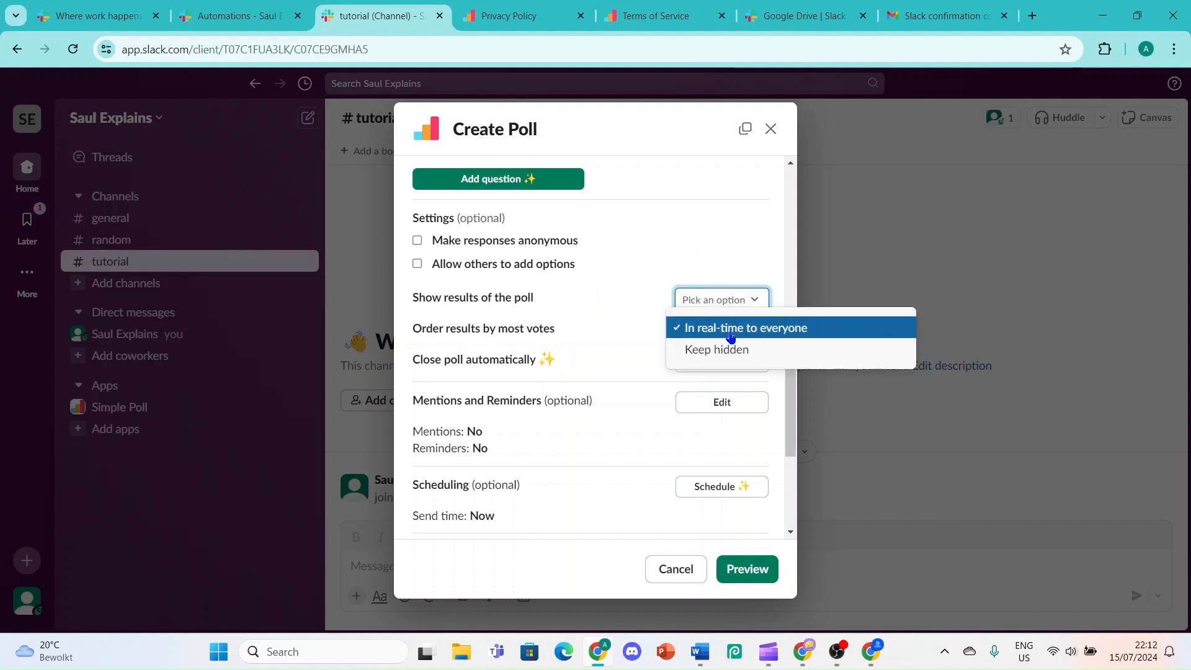
left_click(682, 196)
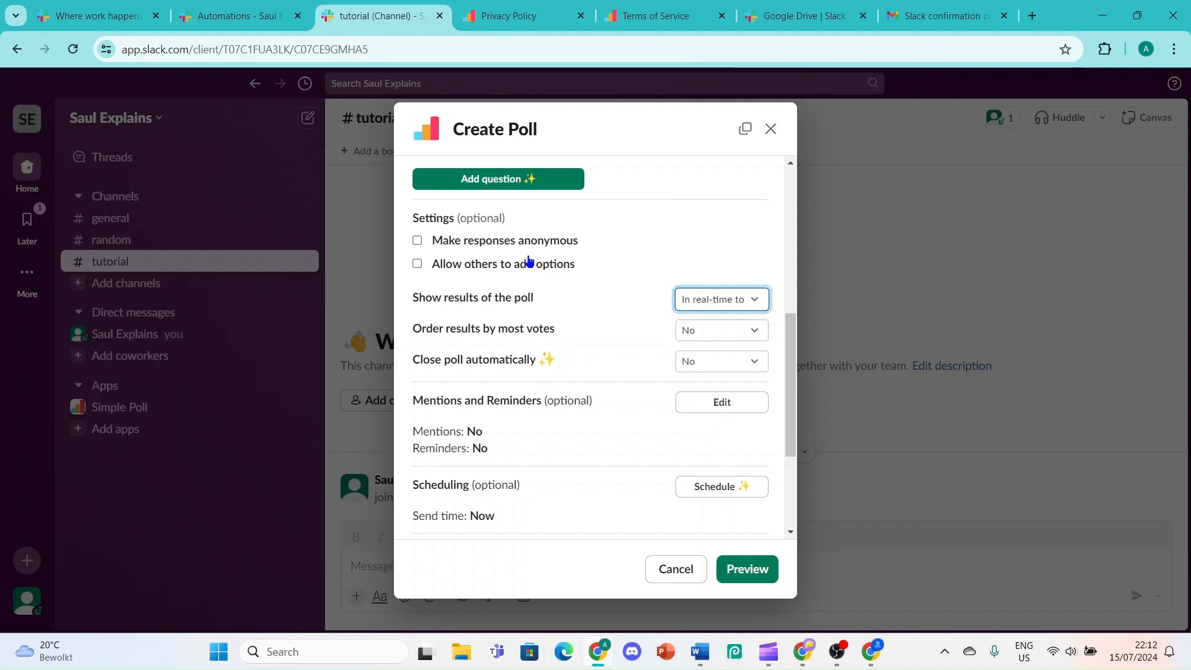
left_click(707, 361)
left_click(615, 299)
left_click(717, 361)
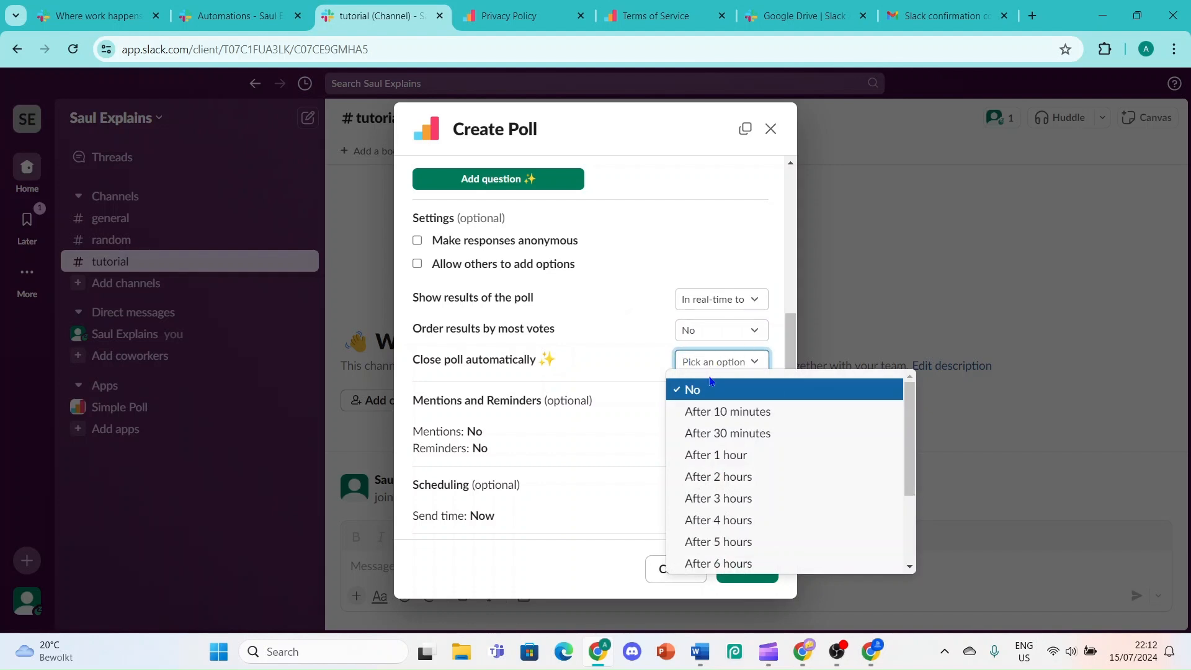
scroll(716, 505, "down", 2)
scroll(713, 505, "up", 2)
left_click(634, 336)
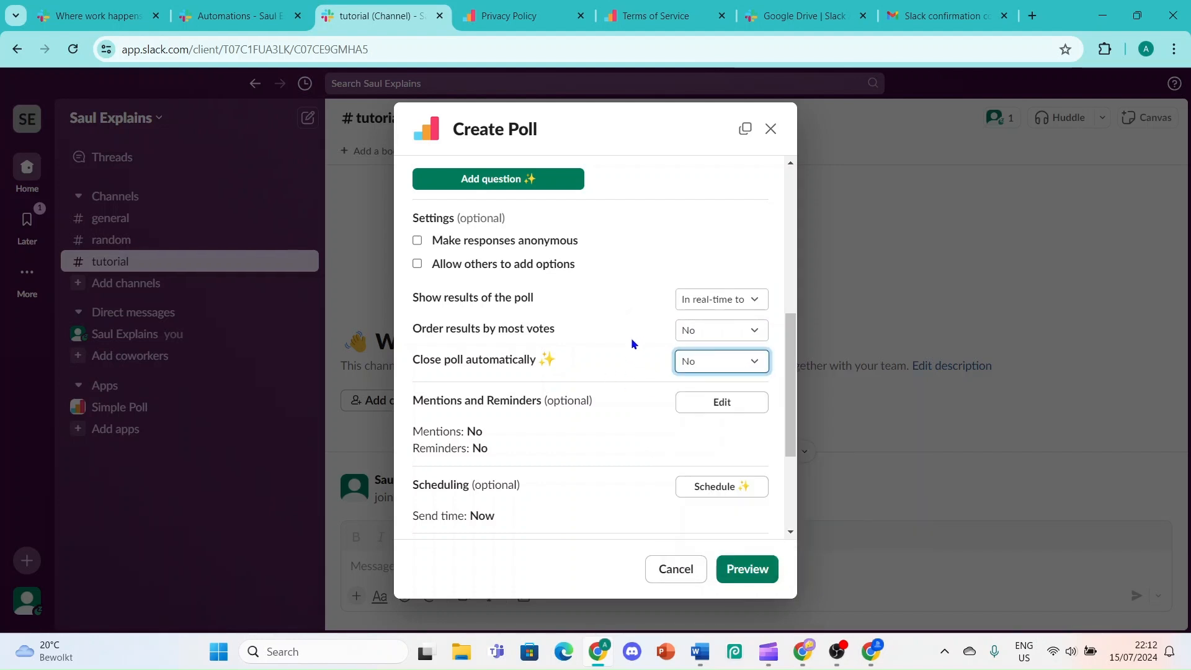
scroll(634, 336, "down", 3)
left_click(755, 571)
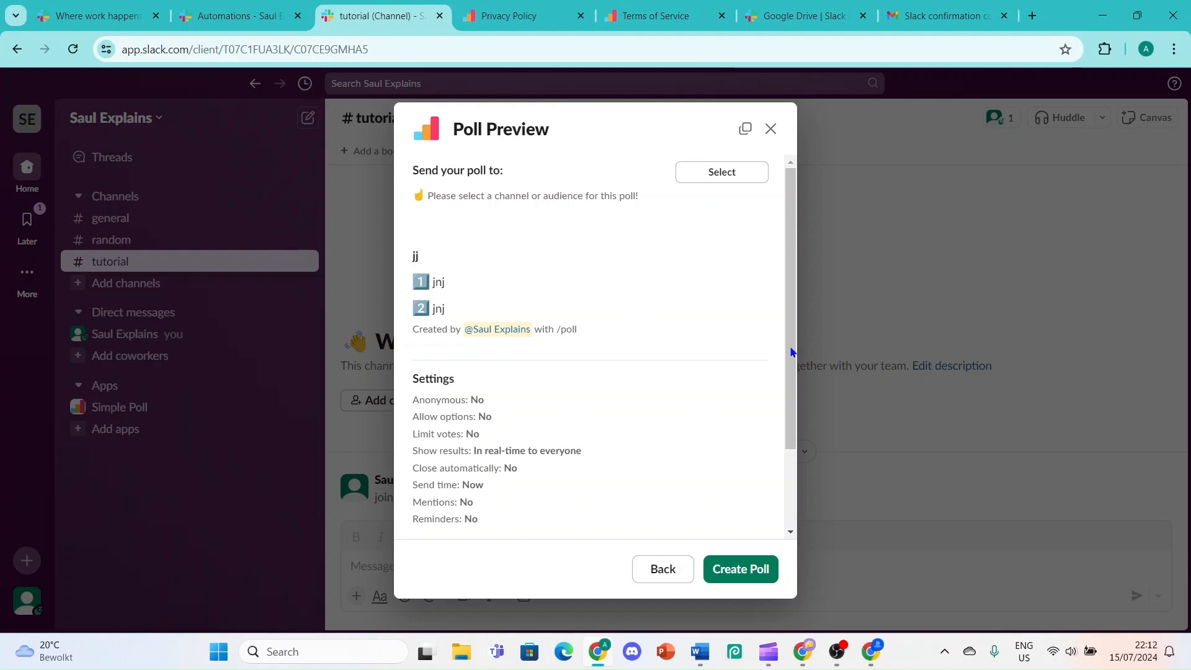
Set #tutorial as the poll's destination channel, save it, and publish the poll
left_click(760, 569)
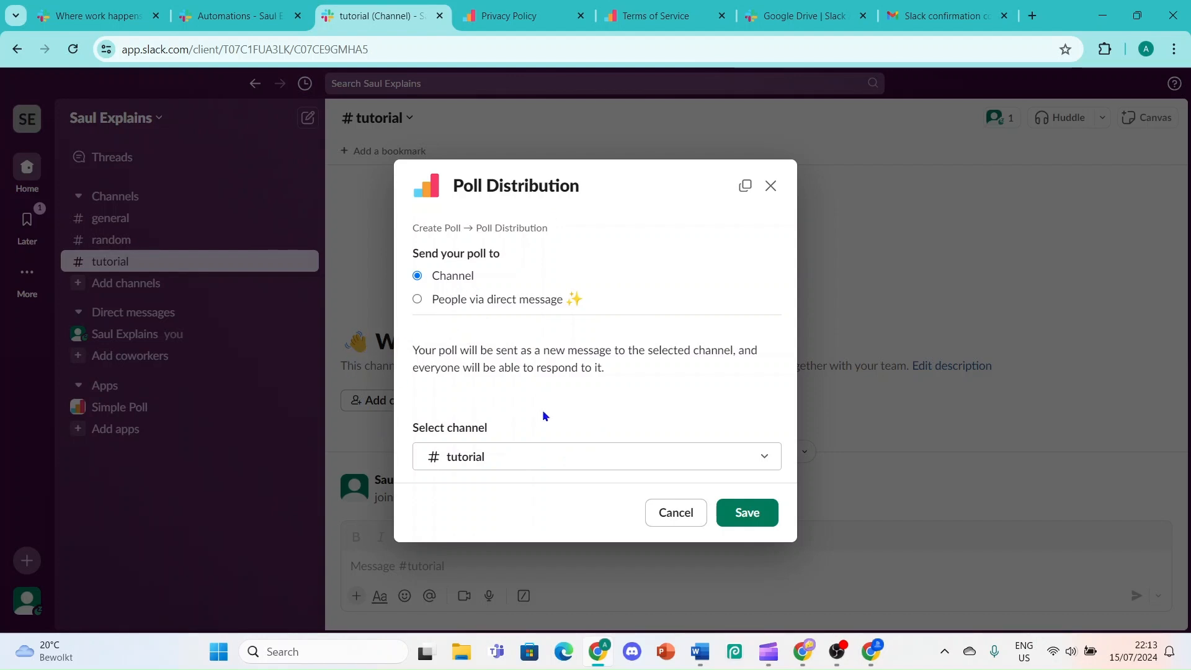
left_click(548, 457)
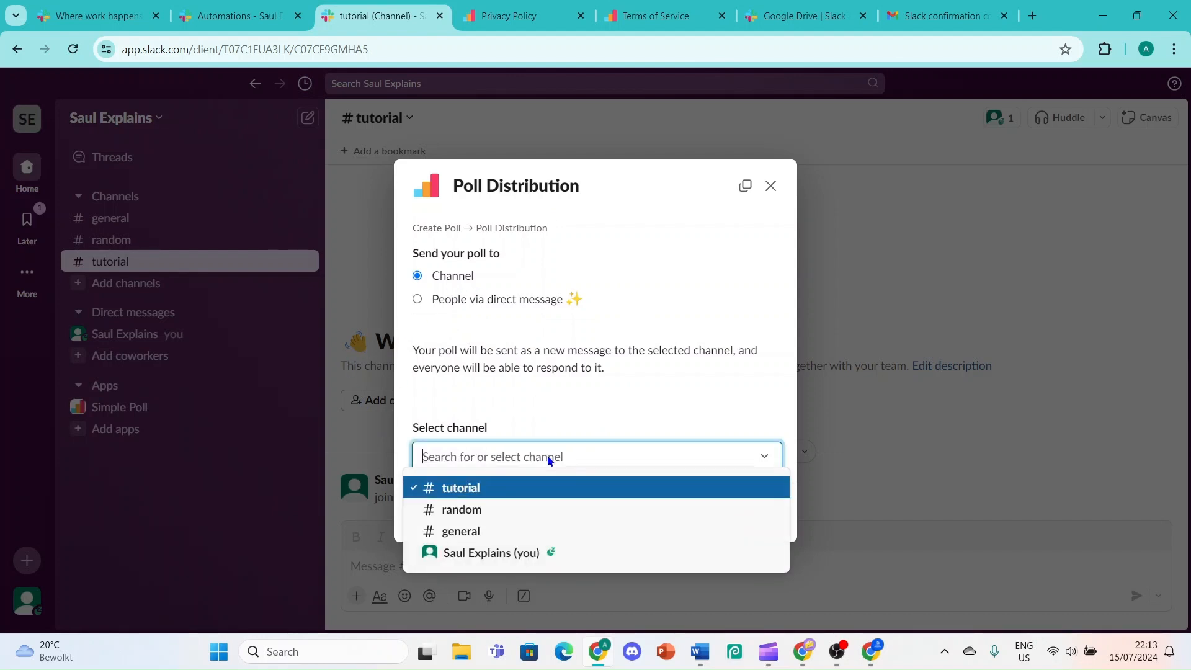
left_click(501, 488)
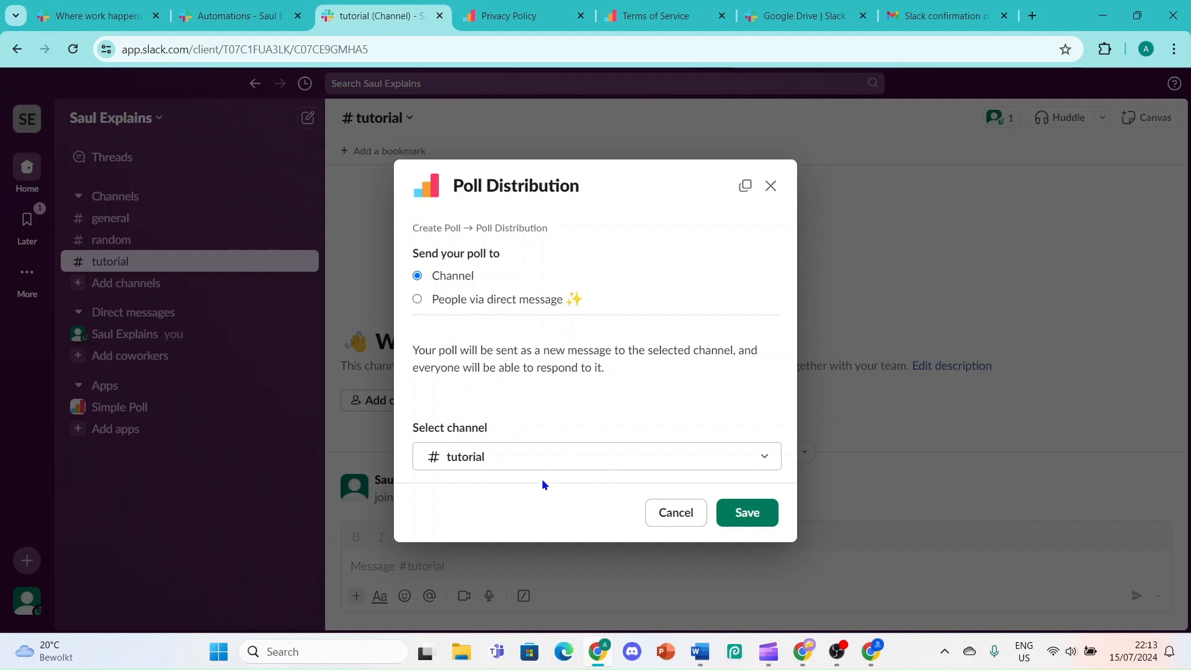
left_click(729, 506)
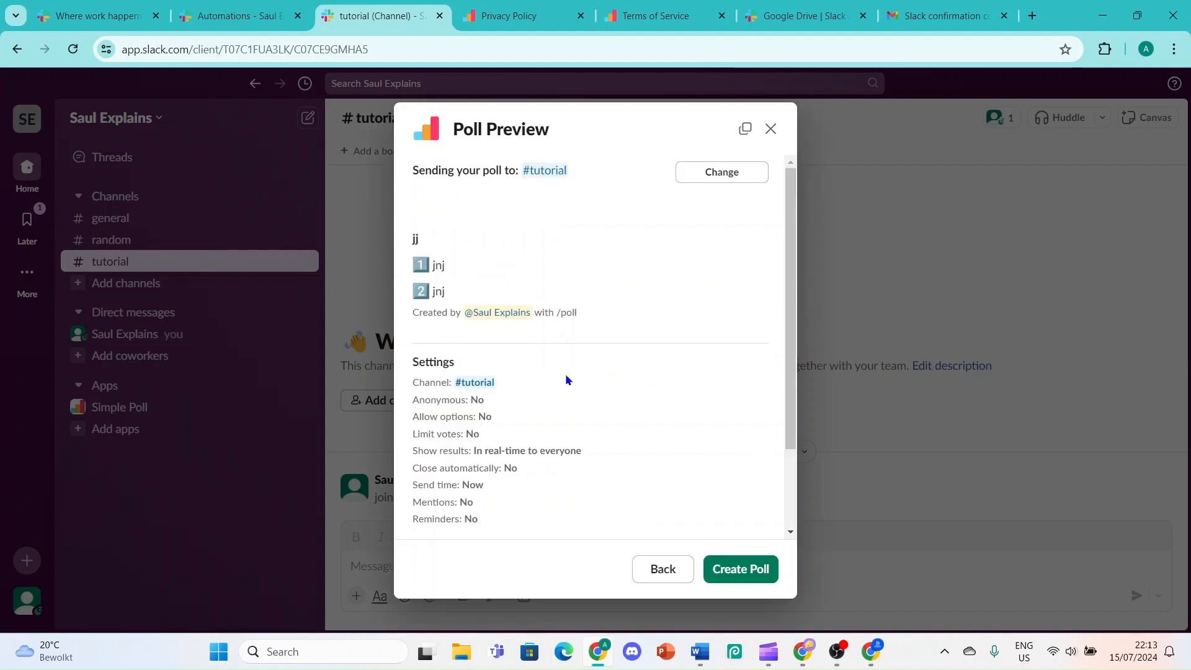
scroll(567, 371, "down", 3)
left_click(755, 571)
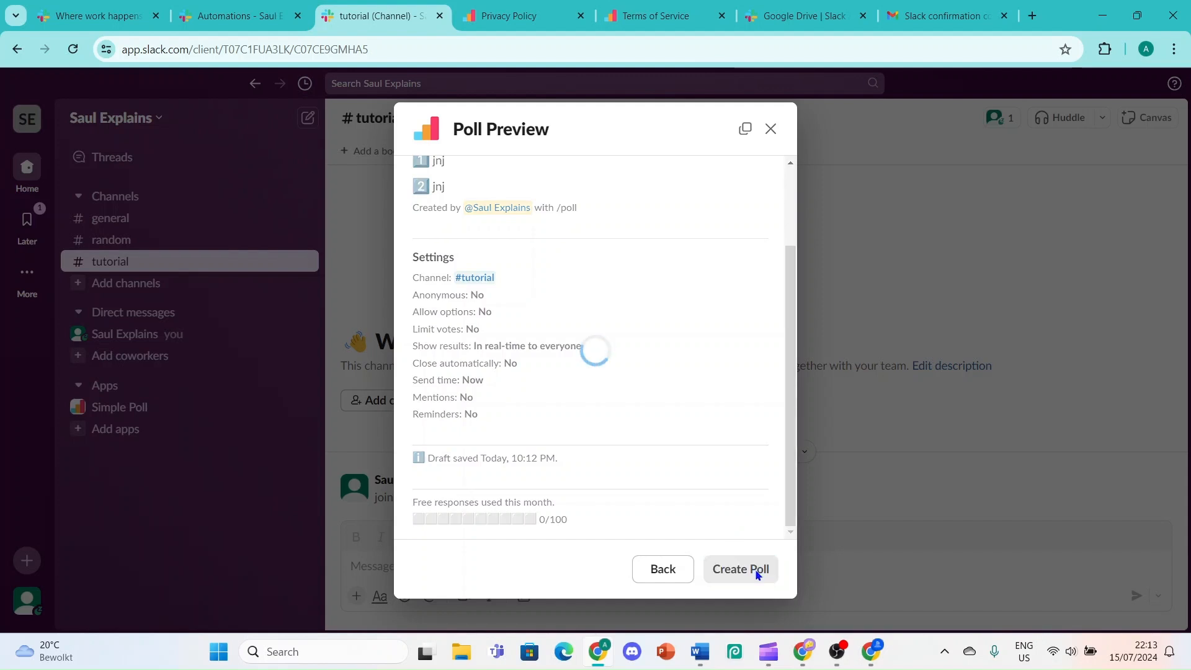